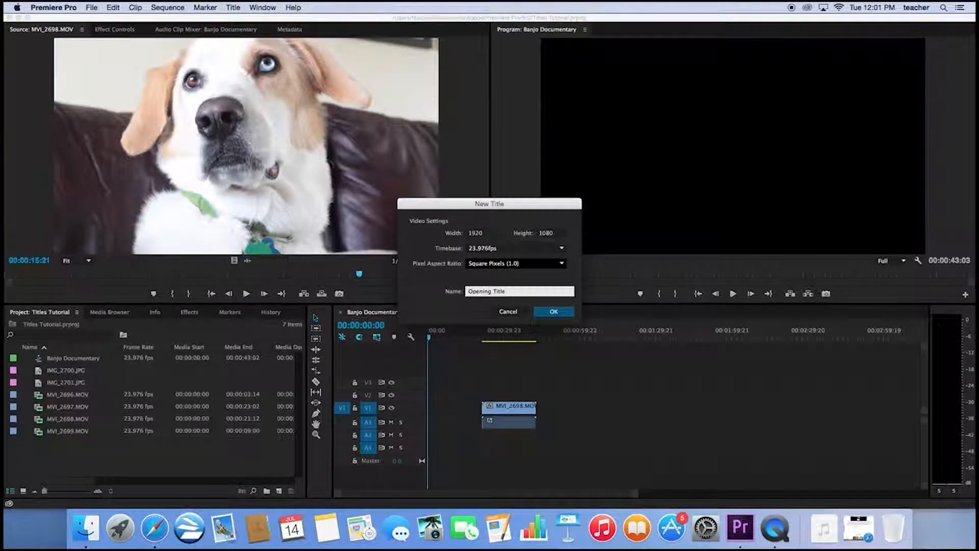
- Create the Opening Title at 1920 × 1080, add the text "Banjo: A Documentary" in the upper part of the frame, and close the title editor
{"action": "left_click", "coordinate": [567, 312]}
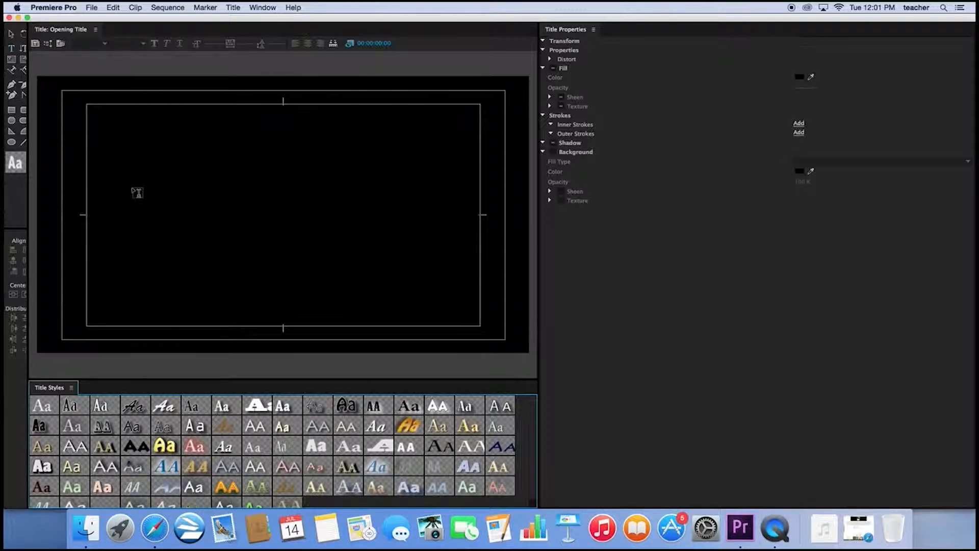
{"action": "left_click", "coordinate": [134, 184]}
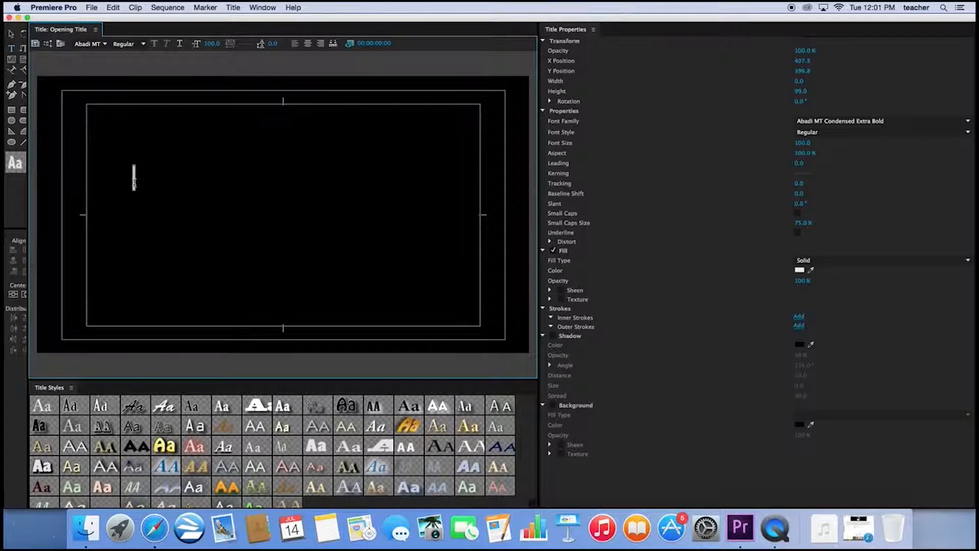
{"action": "type", "text": "Banjo"}
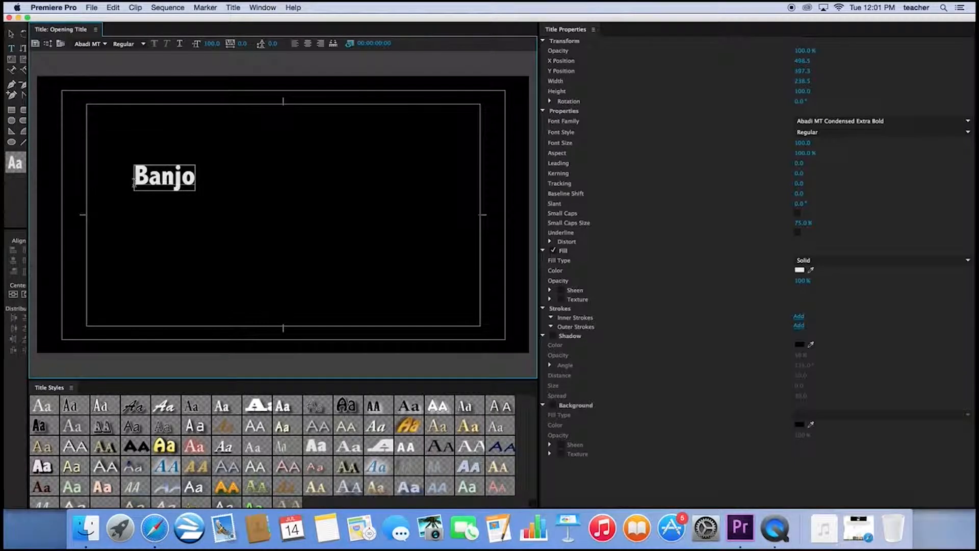
{"action": "type", "text": ": A Do"}
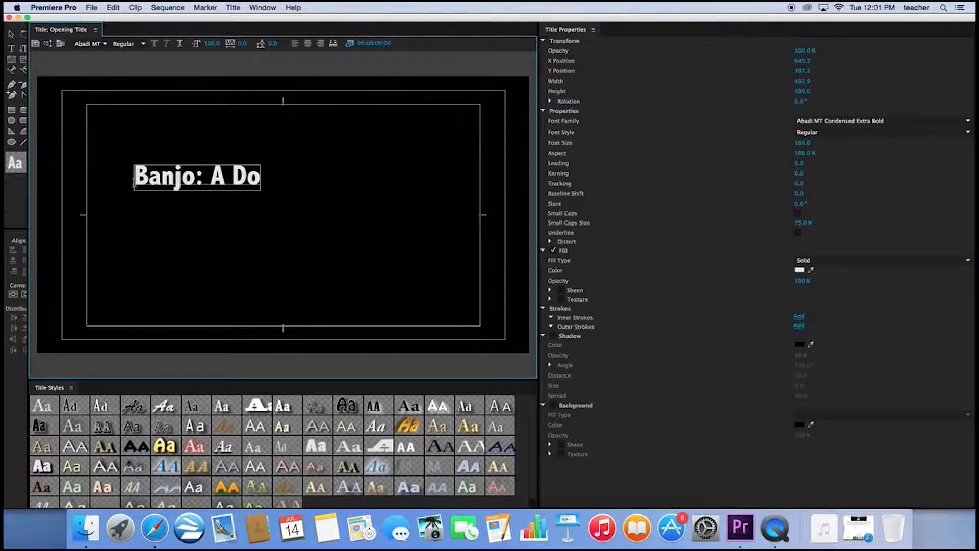
{"action": "type", "text": "cumentary"}
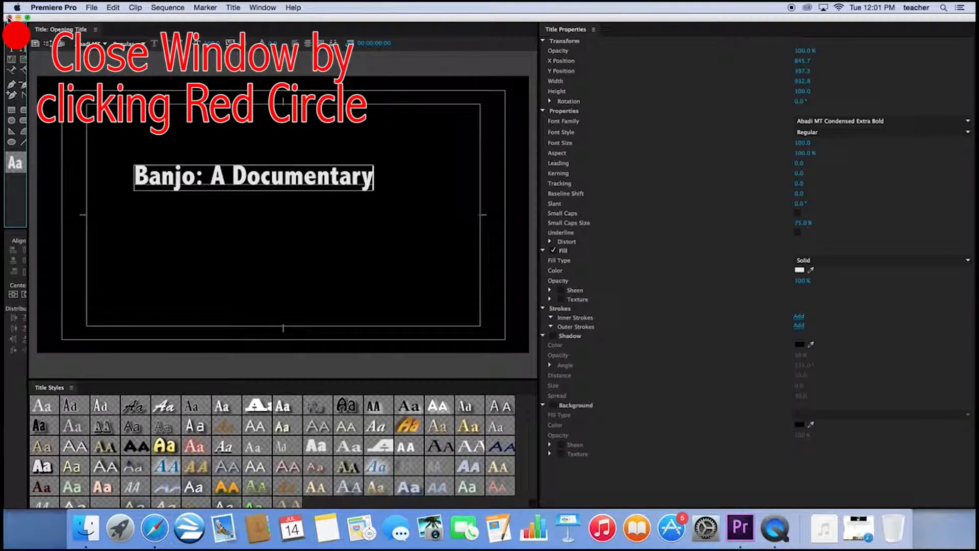
{"action": "left_click", "coordinate": [9, 17]}
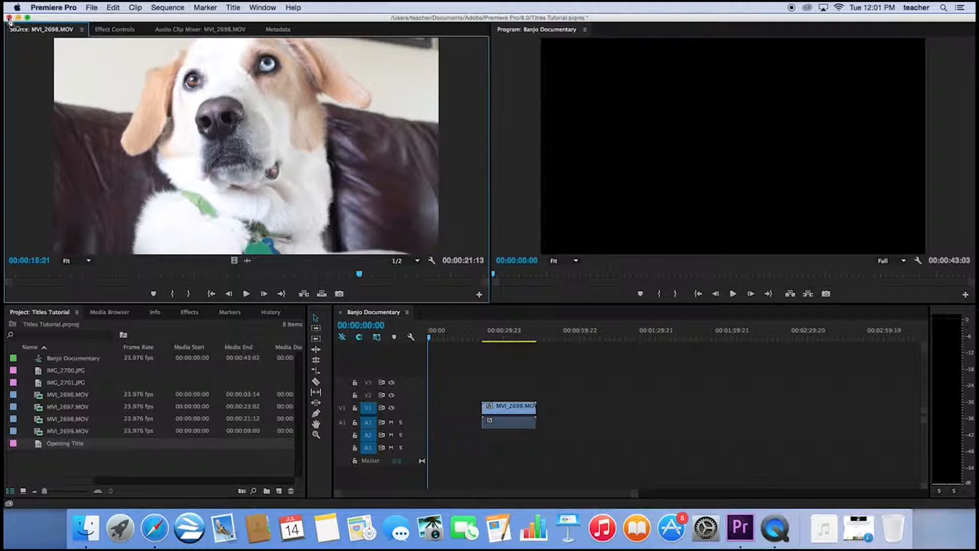
- Place Opening Title at the start of track V1 and move the MVI_2698.MOV clip earlier, closer to the title
{"action": "left_click_drag", "start_coordinate": [39, 446], "coordinate": [433, 409]}
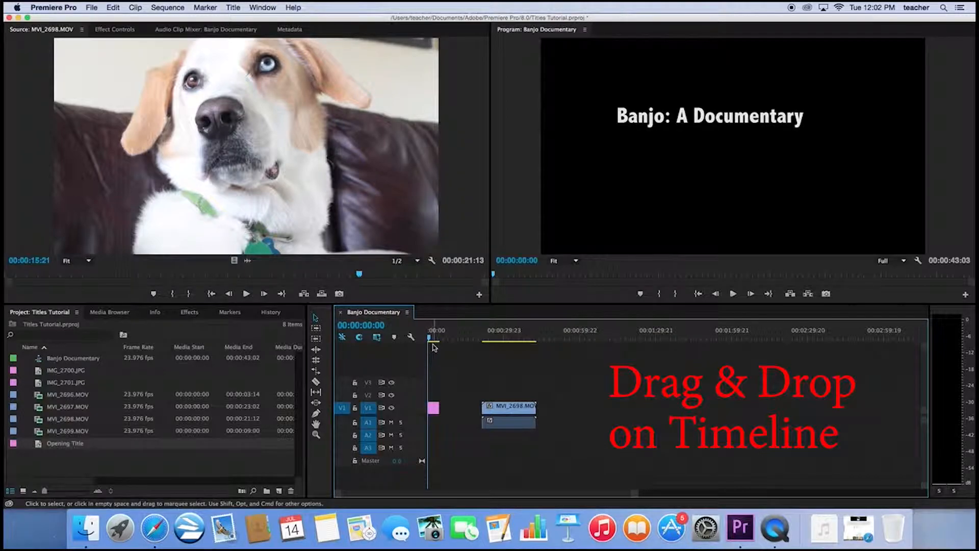
{"action": "left_click_drag", "start_coordinate": [428, 337], "coordinate": [435, 341]}
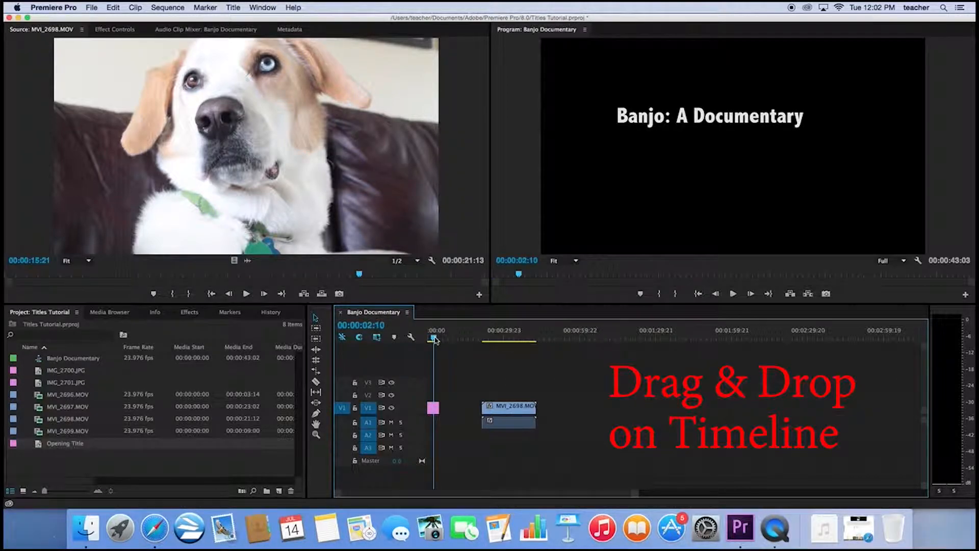
{"action": "left_click_drag", "start_coordinate": [507, 407], "coordinate": [463, 410]}
{"action": "mouse_move", "coordinate": [438, 338]}
{"action": "left_mouse_down"}
{"action": "mouse_move", "coordinate": [461, 339]}
{"action": "mouse_move", "coordinate": [423, 345]}
{"action": "left_mouse_up"}
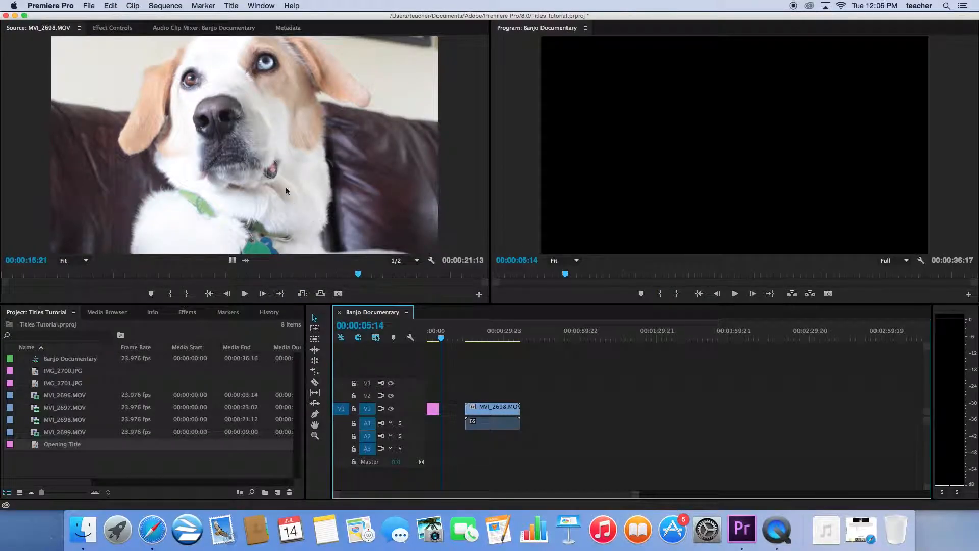
- Create a new default roll title named "End Credits"
{"action": "left_click", "coordinate": [230, 6]}
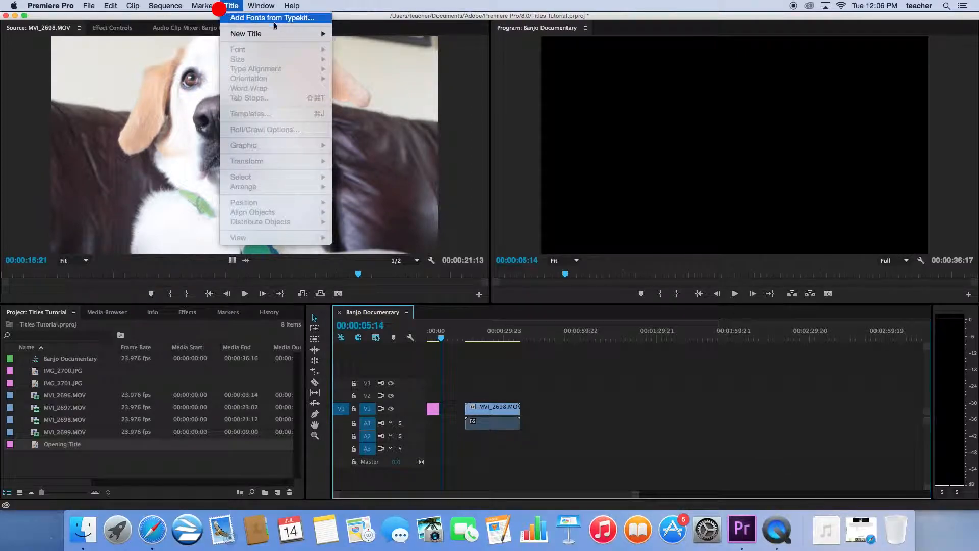
{"action": "mouse_move", "coordinate": [292, 35]}
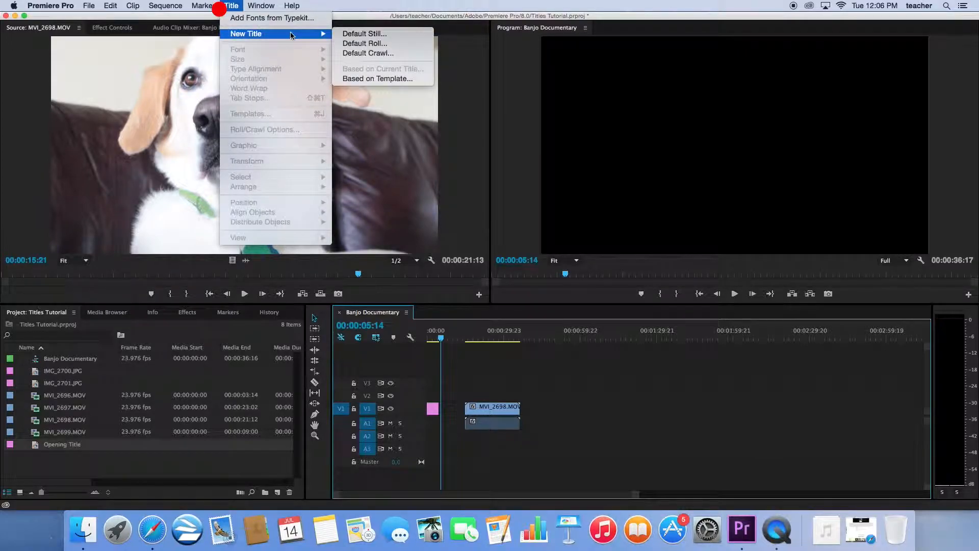
{"action": "left_click", "coordinate": [404, 47]}
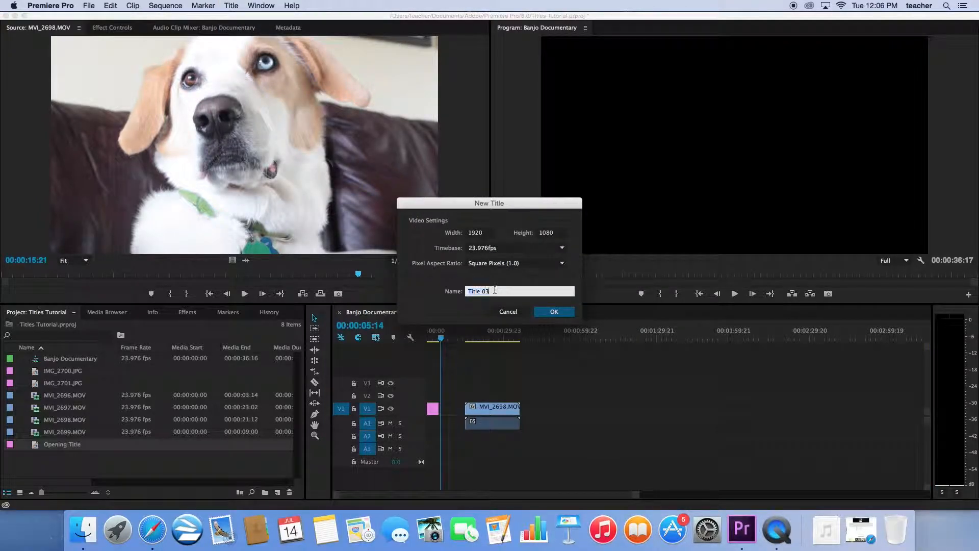
{"action": "type", "text": "End Credits"}
{"action": "key", "text": "Return"}
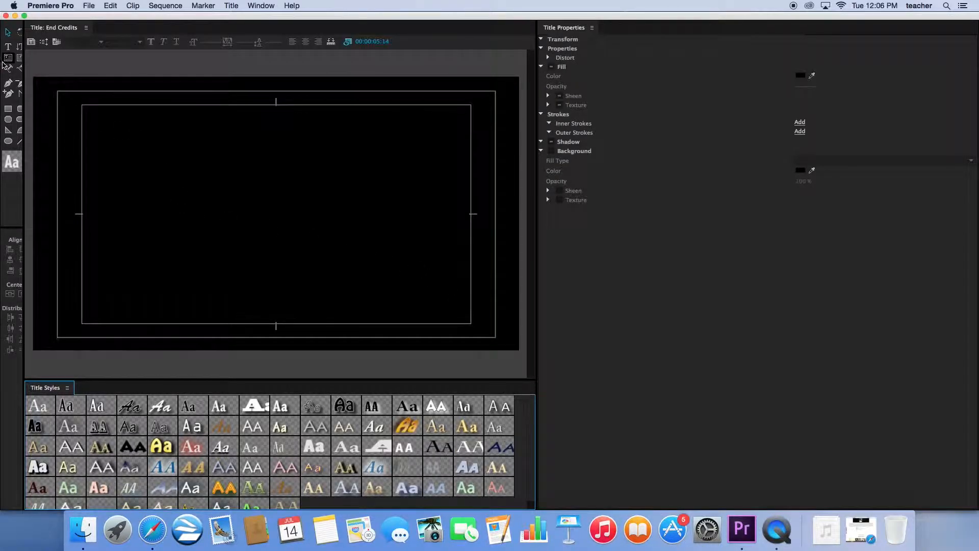
- Start the credits text near the frame's upper edge with "Starring", a blank line and "Banjo.....Dog"
{"action": "left_click", "coordinate": [8, 47]}
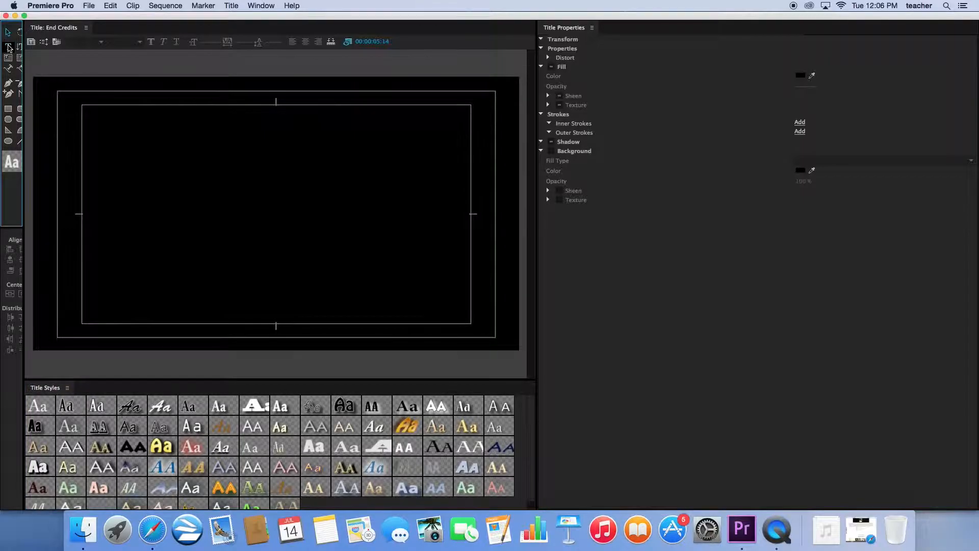
{"action": "left_click", "coordinate": [133, 138]}
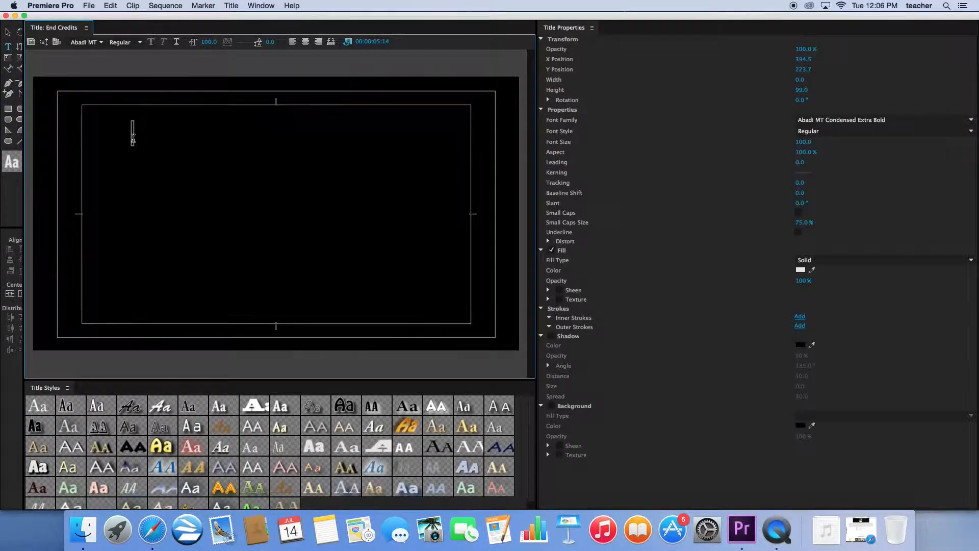
{"action": "type", "text": "Starring"}
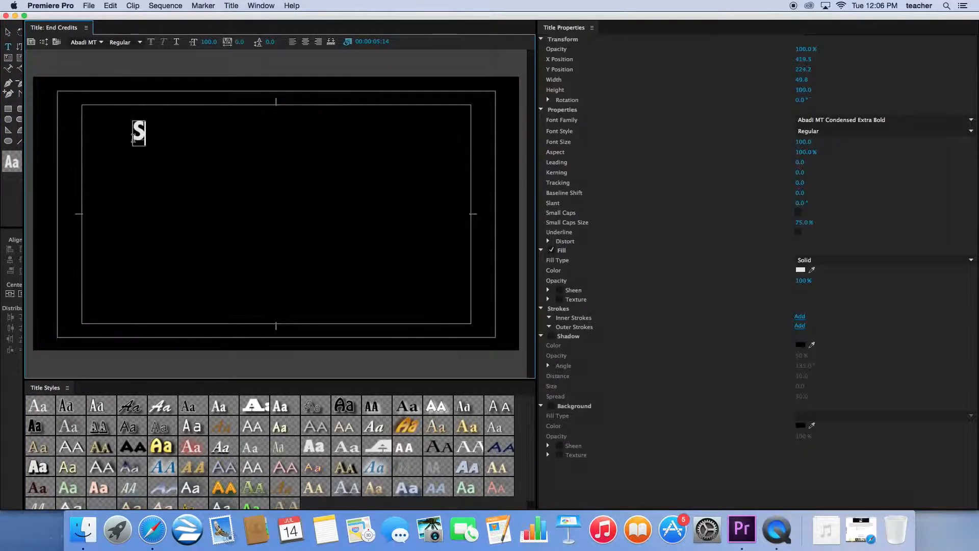
{"action": "key", "text": "Return"}
{"action": "key", "text": "Return"}
{"action": "type", "text": "Banjo"}
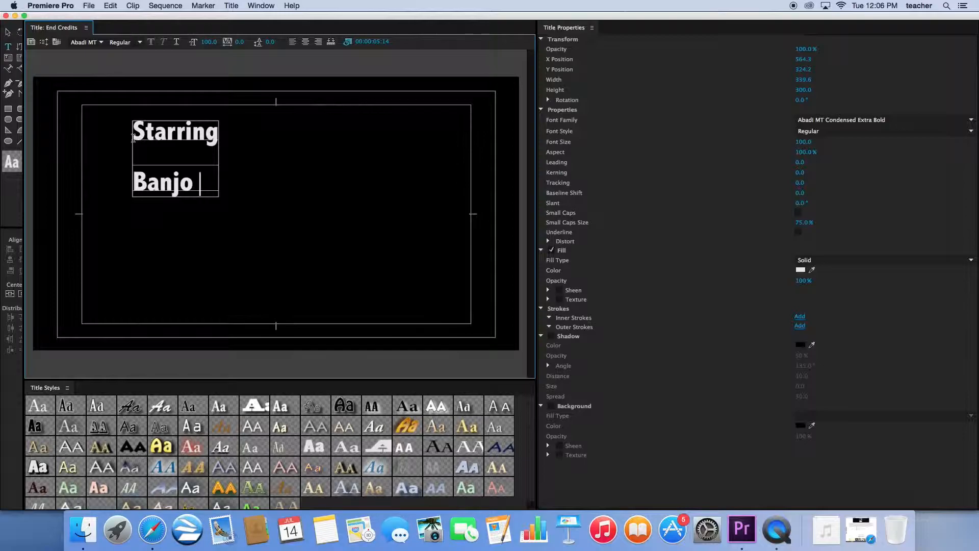
{"action": "type", "text": ".....Dog"}
- Add the director credit after a blank line: "Directed by" with the director's name on the line below
{"action": "key", "text": "Return"}
{"action": "key", "text": "Return"}
{"action": "type", "text": "Dir"}
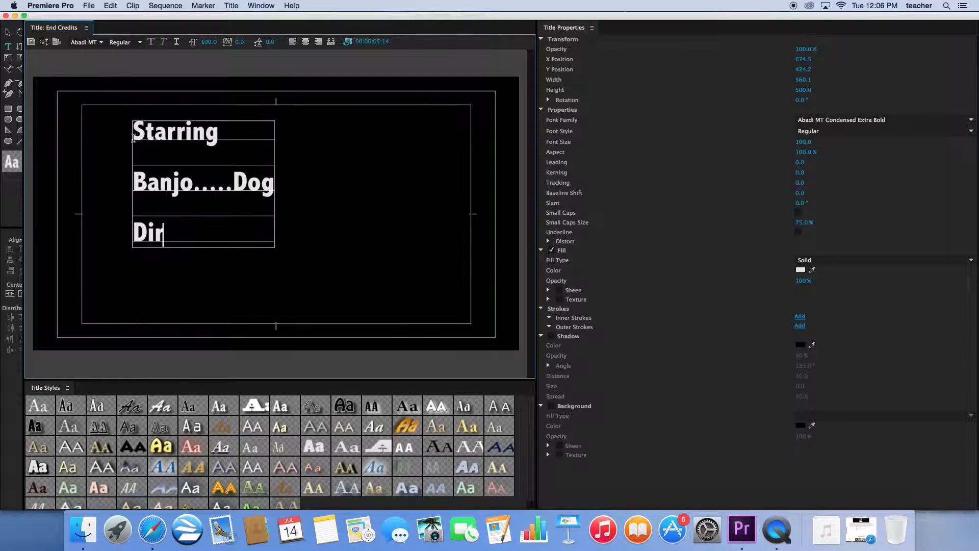
{"action": "type", "text": "ected by"}
{"action": "key", "text": "Return"}
{"action": "type", "text": "Ms. M"}
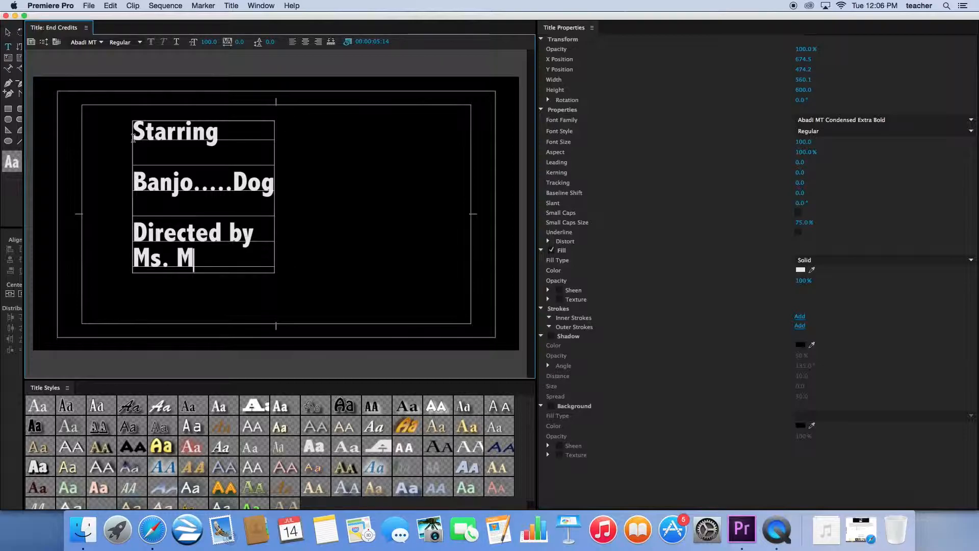
{"action": "type", "text": "cElhaney"}
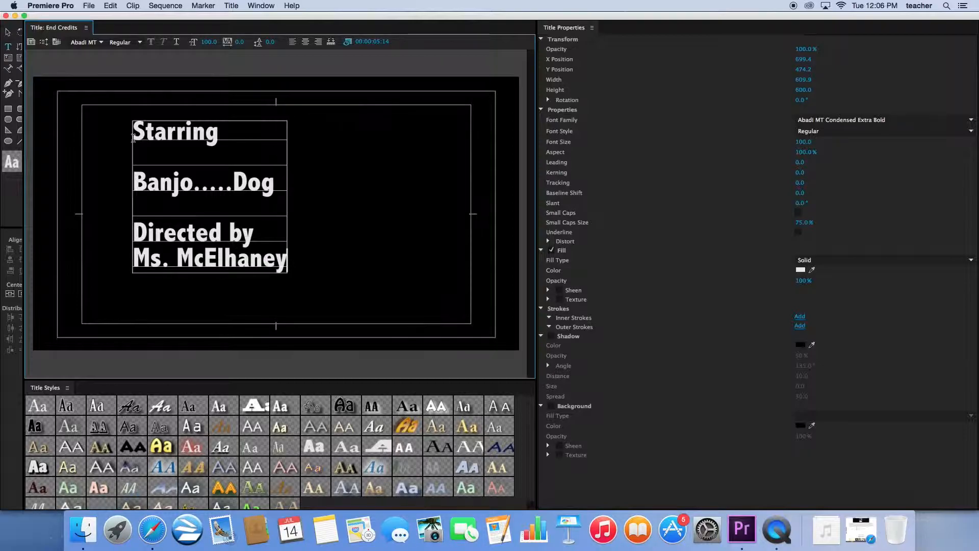
- Add a camera credit after a blank line: "Camera Operator" with "Creepy Neighbor" on the line below
{"action": "key", "text": "Return"}
{"action": "key", "text": "Return"}
{"action": "type", "text": "Came"}
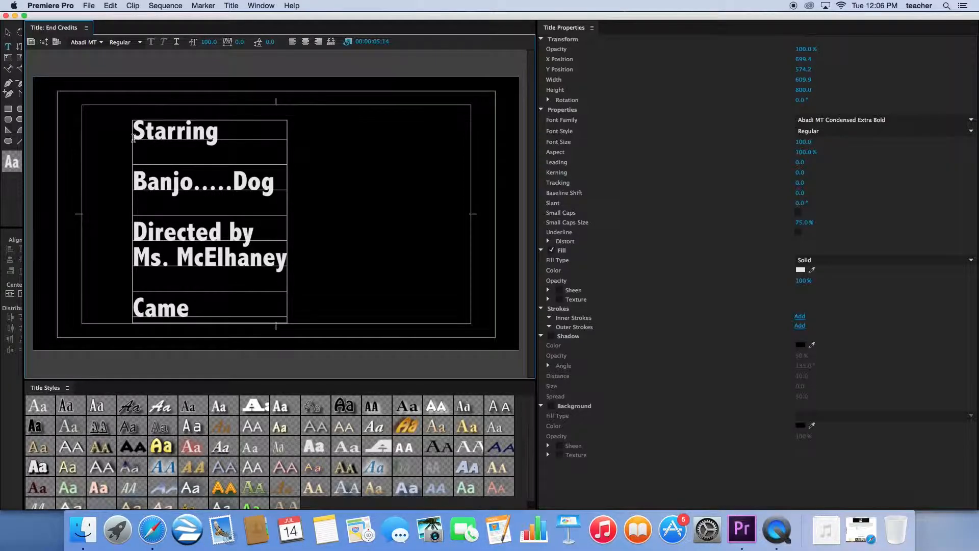
{"action": "type", "text": "ra Operator"}
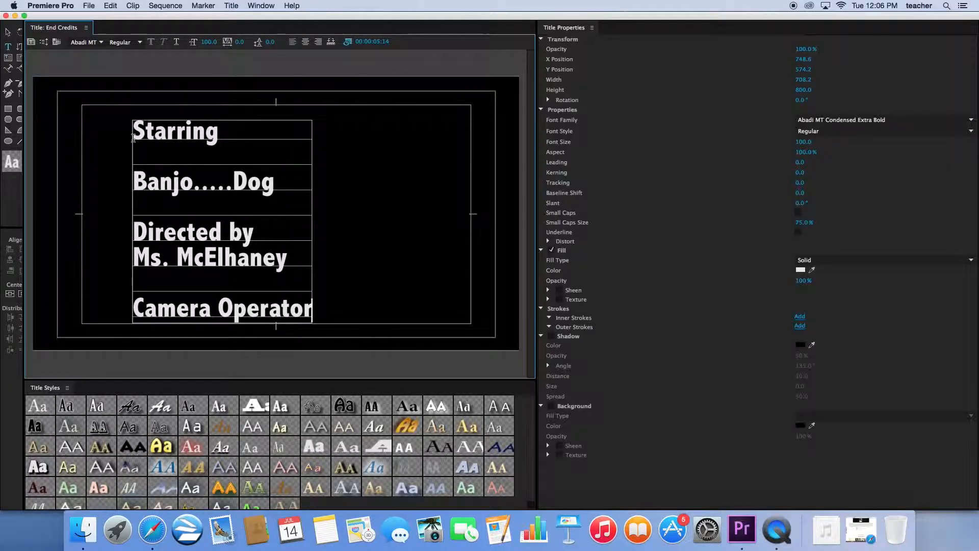
{"action": "key", "text": "Return"}
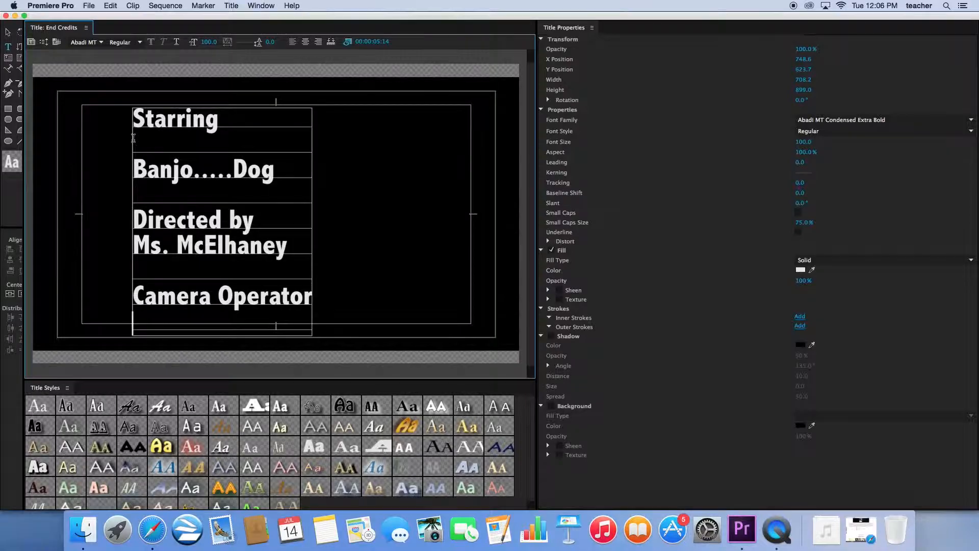
{"action": "type", "text": "Cr"}
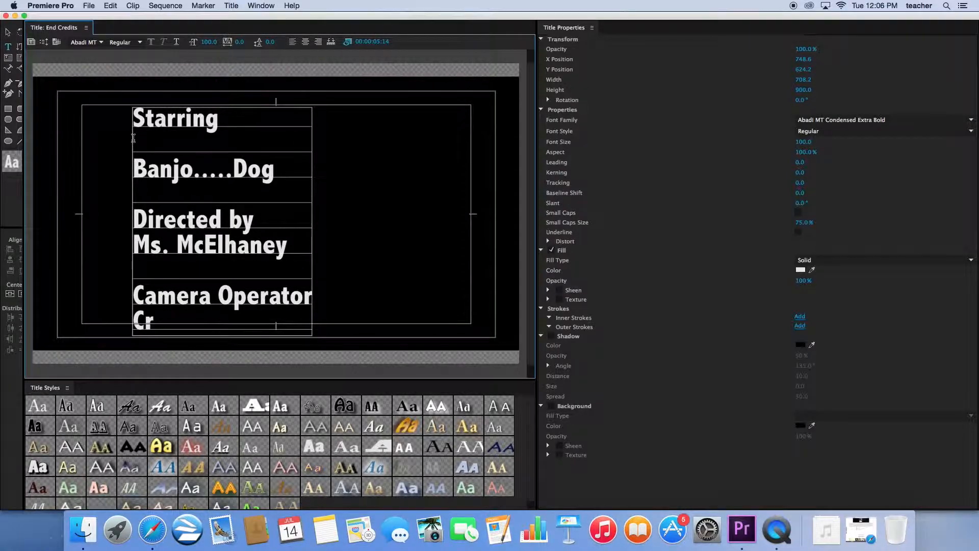
{"action": "type", "text": "eepy Neighbor"}
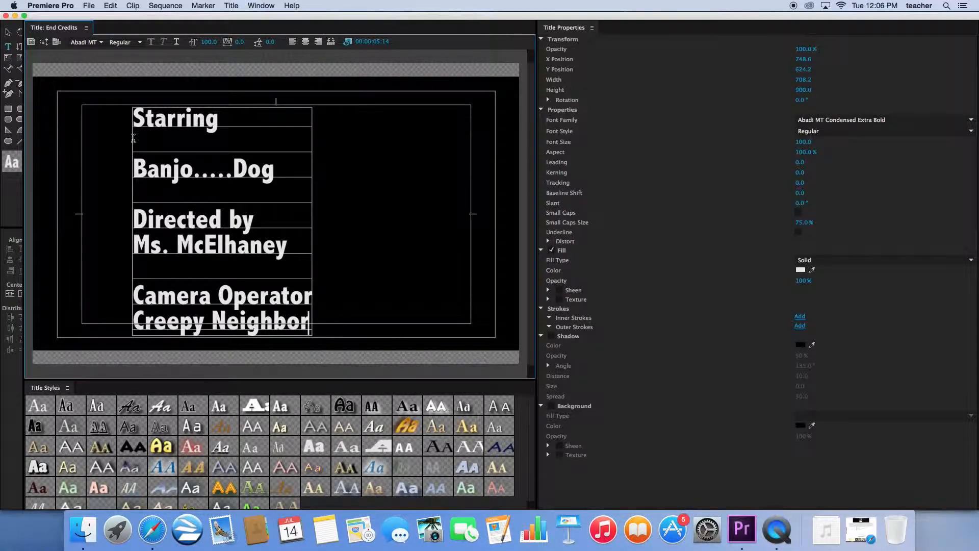
- Add a sound credit after a blank line: "Sound" with "Someone Else" on the line below
{"action": "key", "text": "Return"}
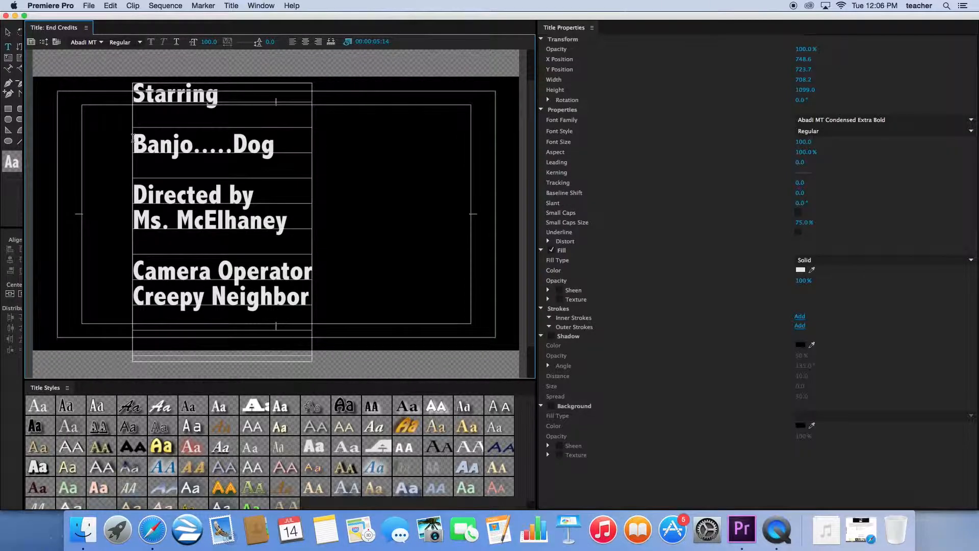
{"action": "type", "text": "Sound"}
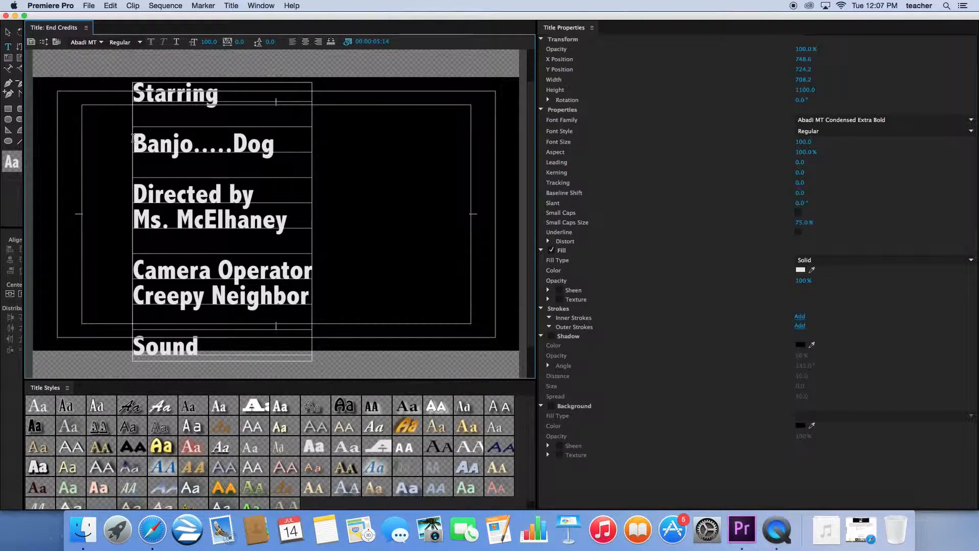
{"action": "key", "text": "Return"}
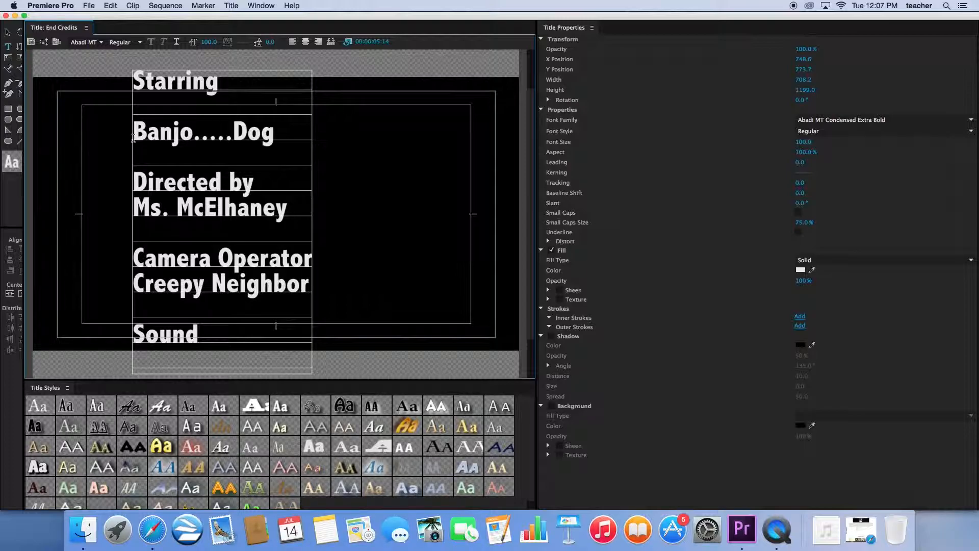
{"action": "type", "text": "Someone Else"}
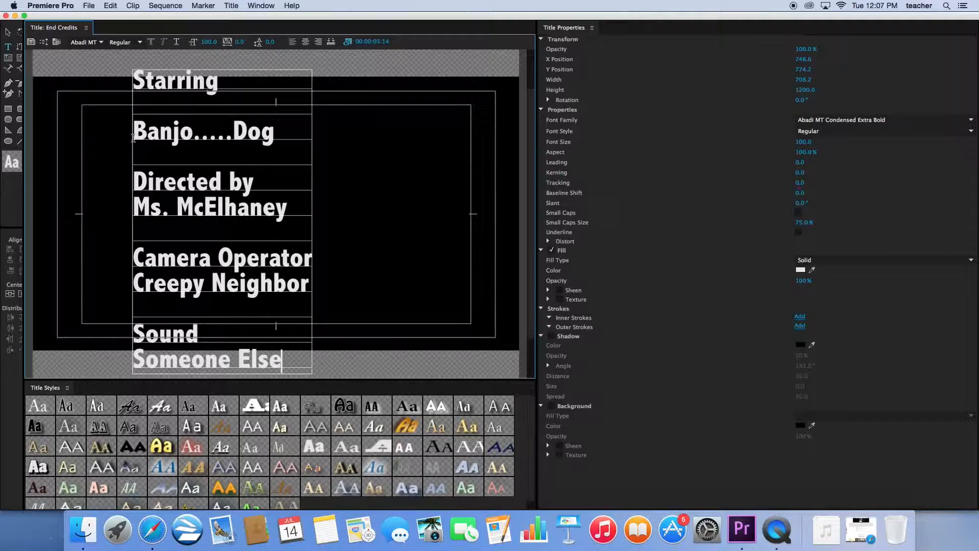
- Add the credit "Edited by" after a blank line with "The Mailman" below it, and close the title editor
{"action": "key", "text": "Return"}
{"action": "key", "text": "Return"}
{"action": "type", "text": "Edited by"}
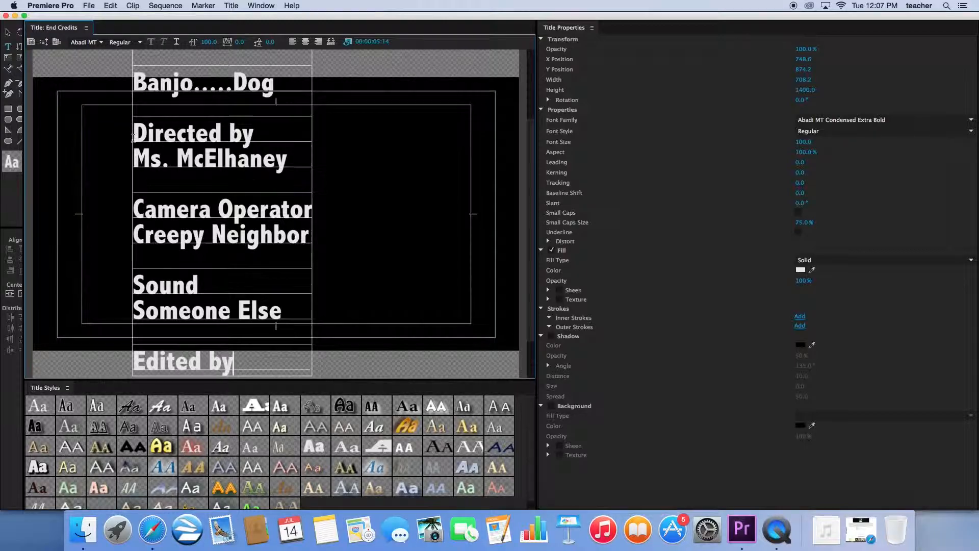
{"action": "key", "text": "Return"}
{"action": "type", "text": "The Mailman"}
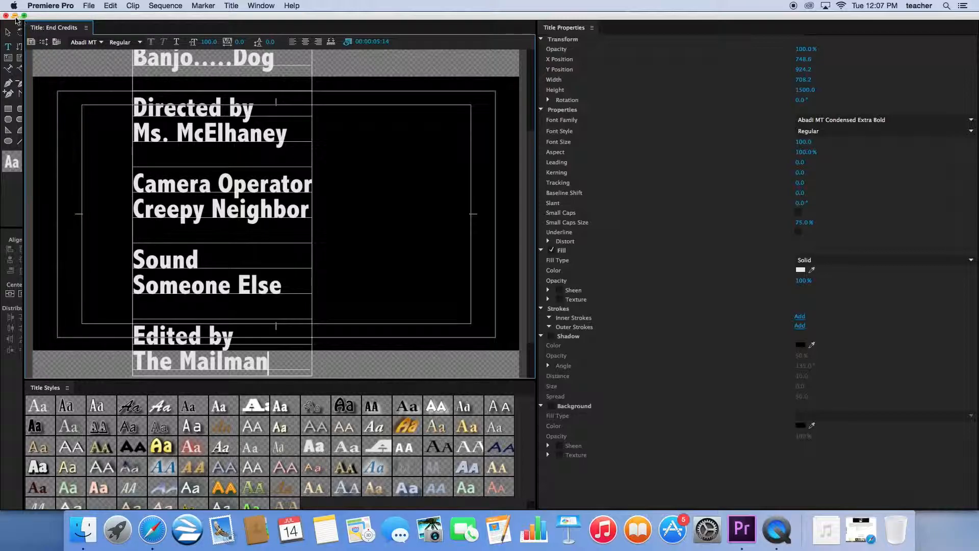
{"action": "left_click", "coordinate": [5, 15]}
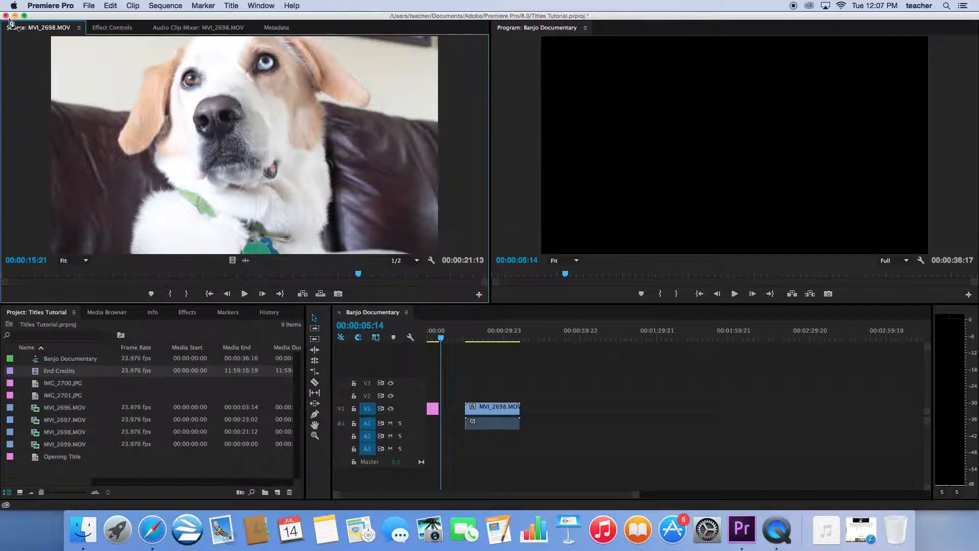
- Place End Credits on track V1 after the MVI_2698.MOV clip and play the sequence from just before it
{"action": "left_click_drag", "start_coordinate": [35, 374], "coordinate": [545, 417]}
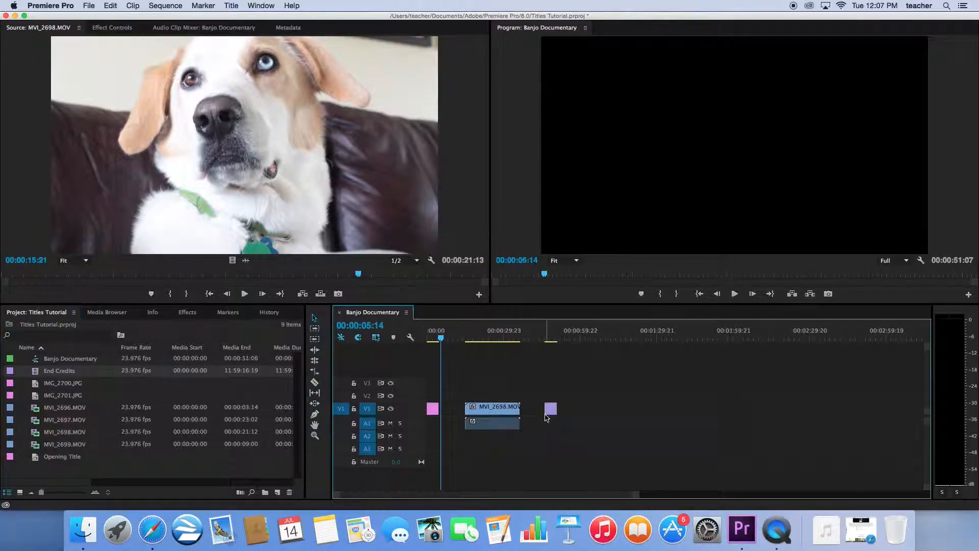
{"action": "left_click", "coordinate": [545, 342]}
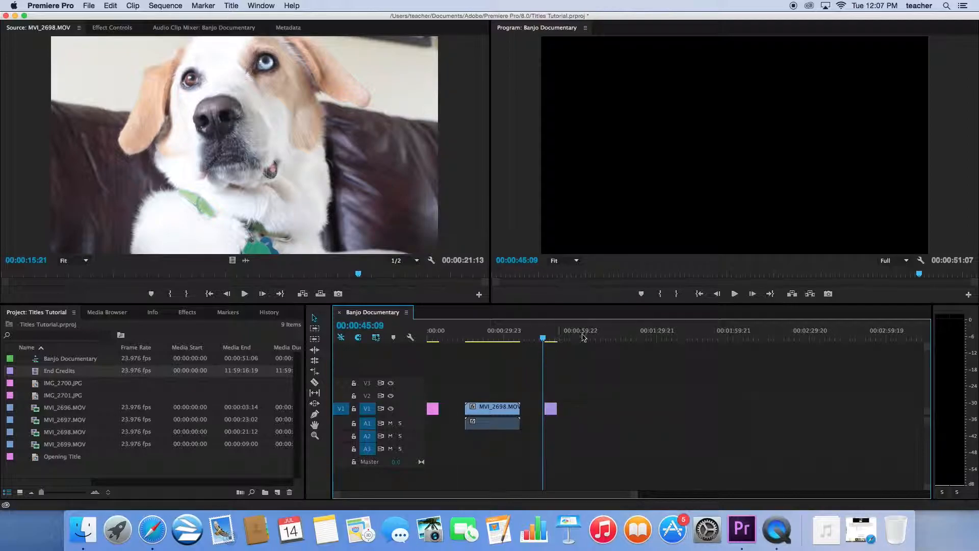
{"action": "left_click", "coordinate": [734, 293]}
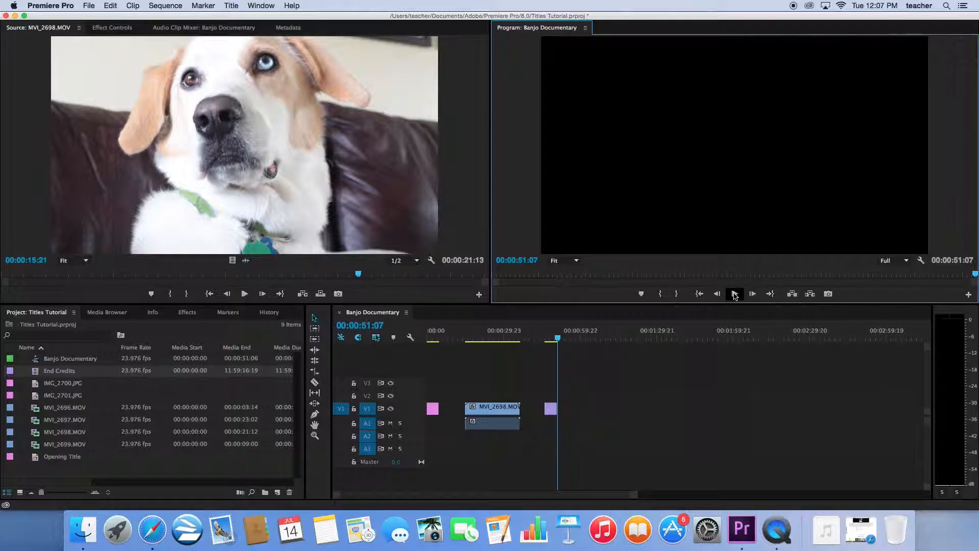
- Extend the End Credits clip on V1 to end at about 00:01:11:16 and move the playhead to its beginning at about 00:00:46:13
{"action": "left_click", "coordinate": [734, 295]}
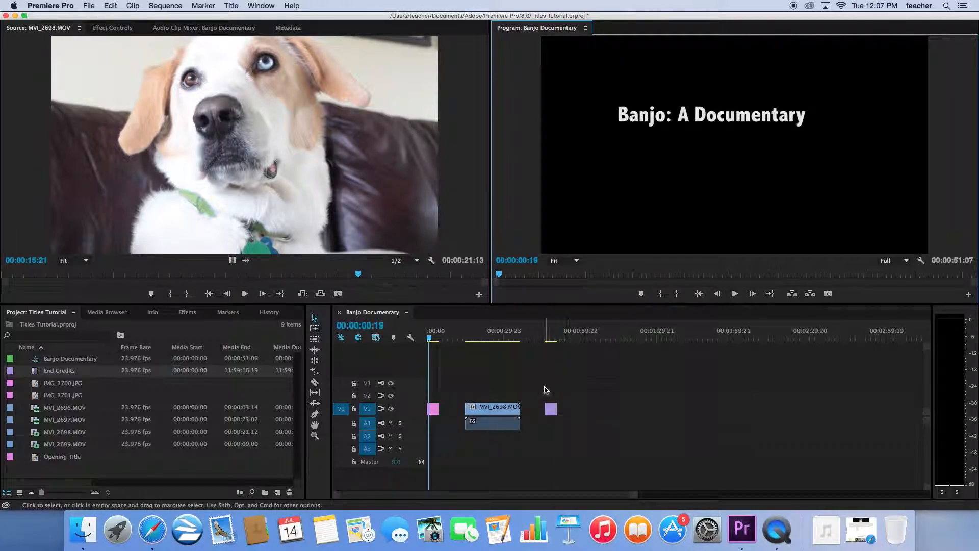
{"action": "left_click", "coordinate": [551, 331]}
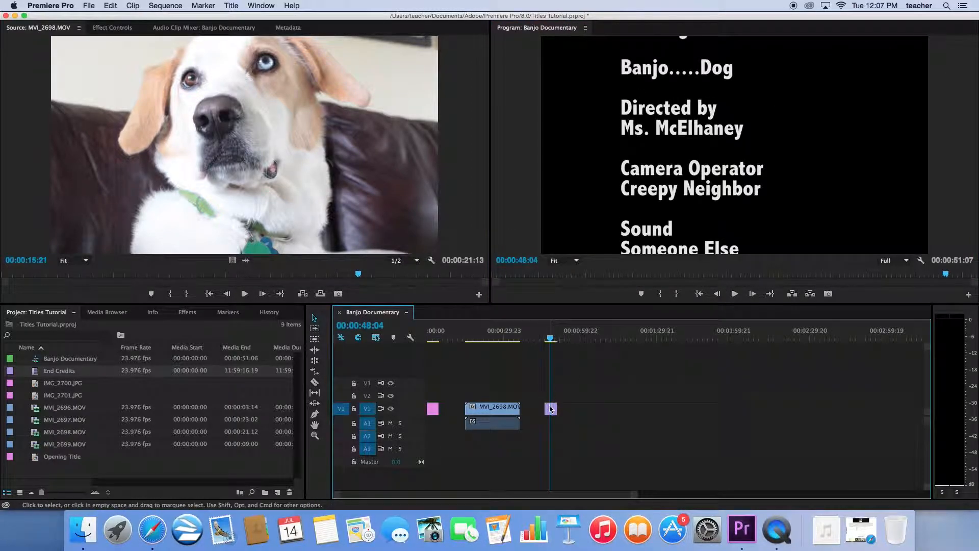
{"action": "left_click_drag", "start_coordinate": [553, 409], "coordinate": [607, 412]}
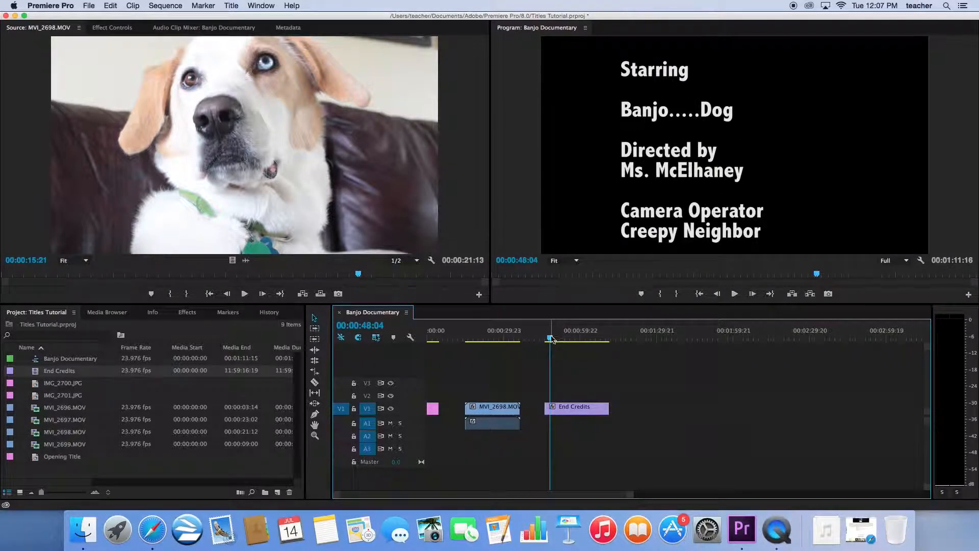
{"action": "left_click", "coordinate": [555, 339]}
{"action": "mouse_move", "coordinate": [559, 339]}
{"action": "left_mouse_down"}
{"action": "mouse_move", "coordinate": [600, 341]}
{"action": "mouse_move", "coordinate": [548, 346]}
{"action": "left_mouse_up"}
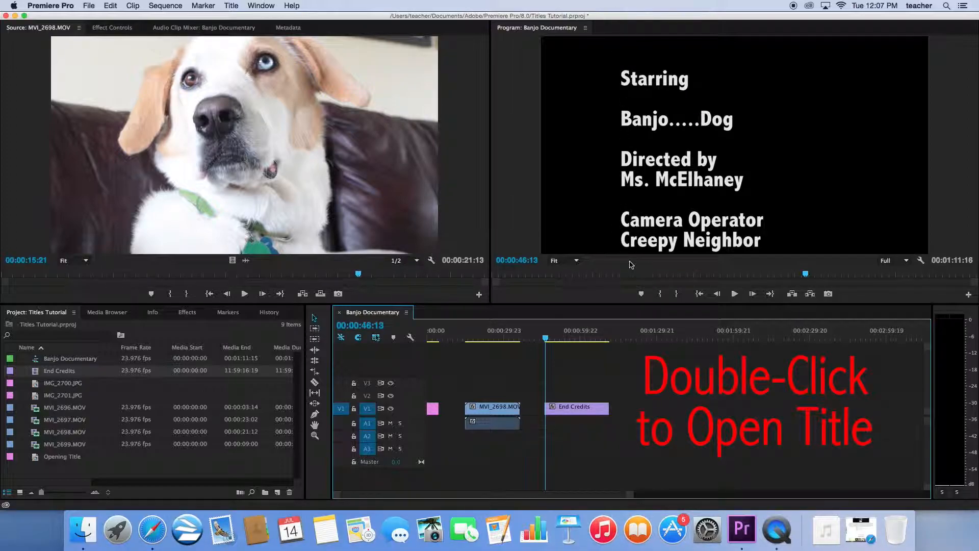
- Open the End Credits title, set its roll timing to Start Off Screen, and play the revised credits in the sequence
{"action": "double_click", "coordinate": [583, 410]}
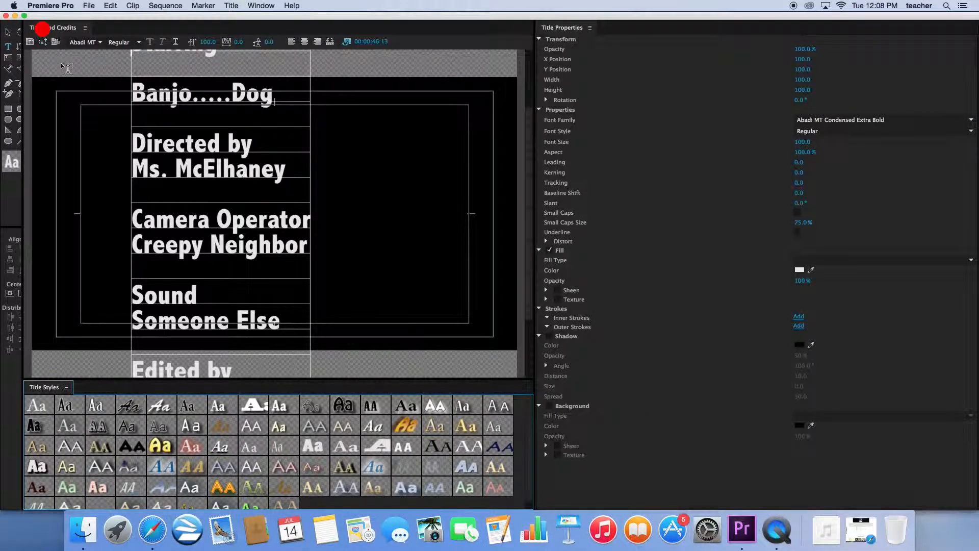
{"action": "left_click", "coordinate": [43, 45]}
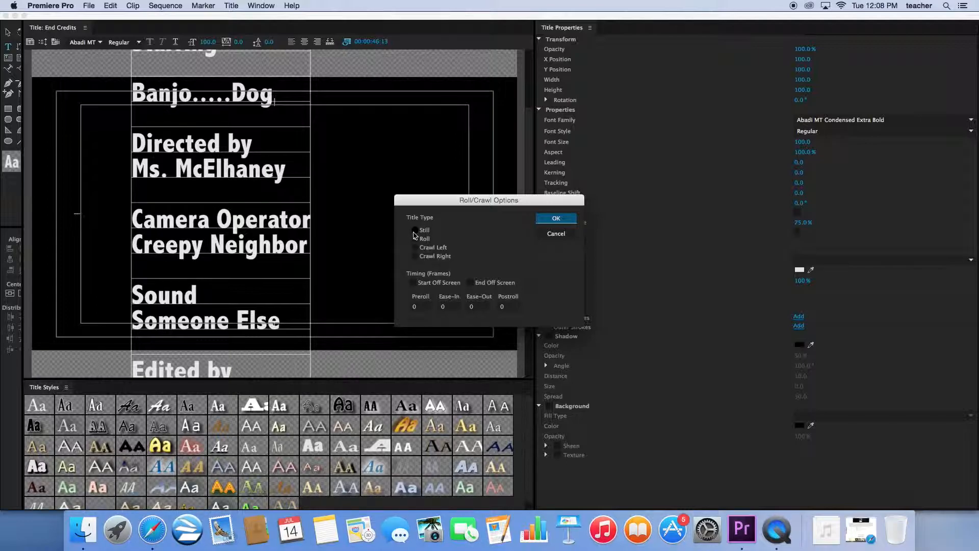
{"action": "left_click", "coordinate": [415, 282]}
{"action": "left_click", "coordinate": [556, 218]}
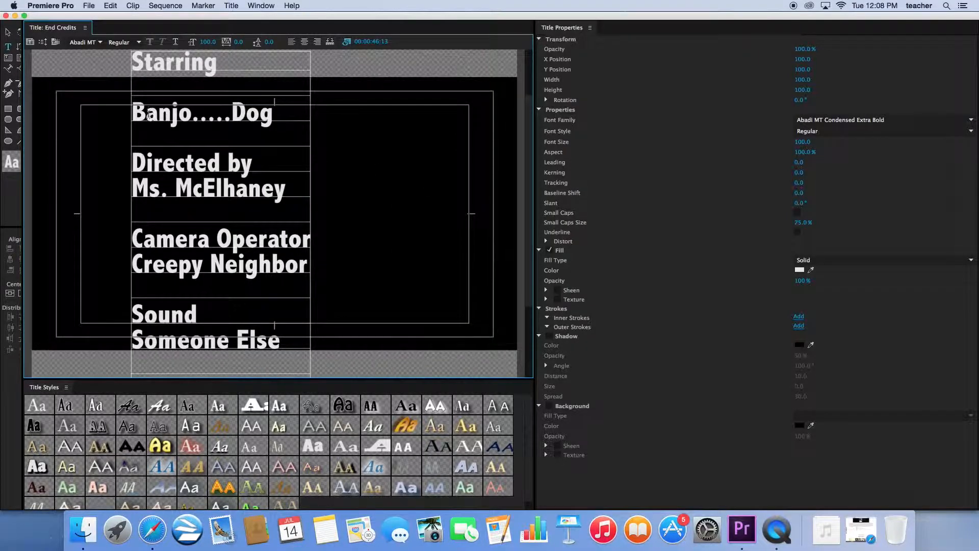
{"action": "left_click", "coordinate": [5, 16]}
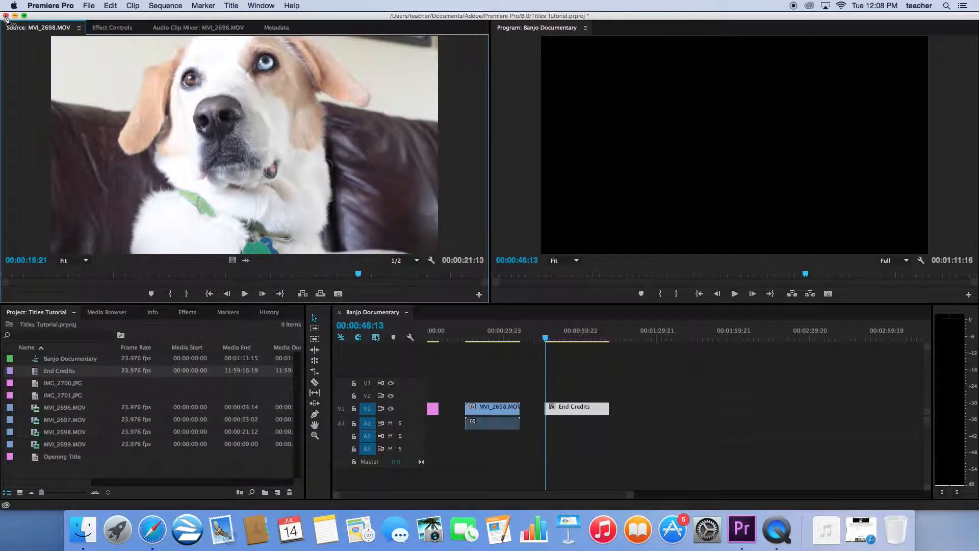
{"action": "left_click", "coordinate": [734, 294]}
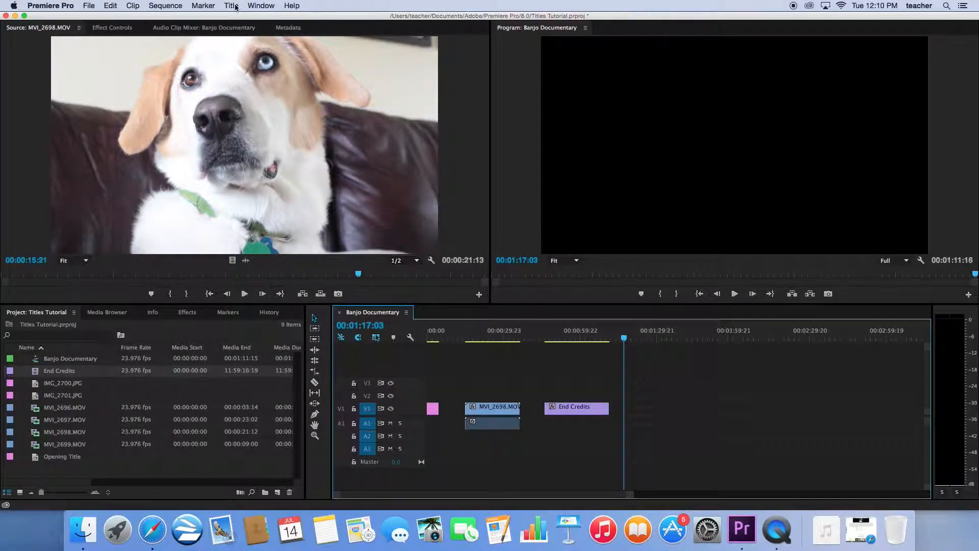
- Create a new default crawl title named "Disclaimer" with the existing video settings
{"action": "left_click", "coordinate": [234, 5]}
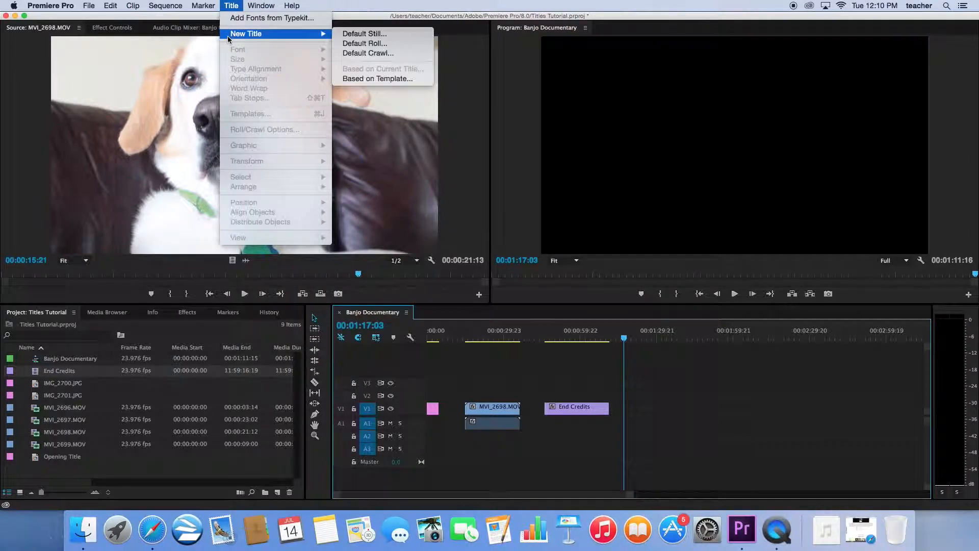
{"action": "mouse_move", "coordinate": [302, 35]}
{"action": "left_click", "coordinate": [353, 53]}
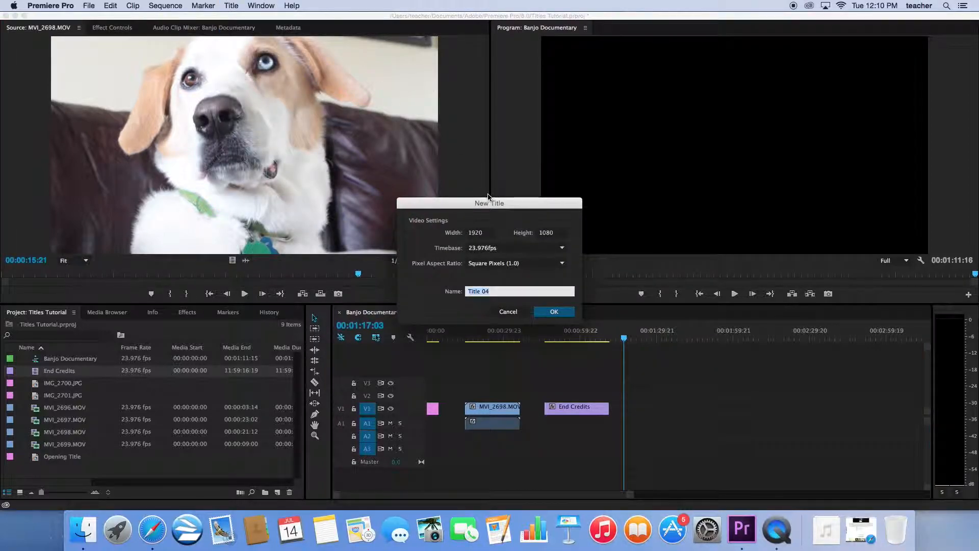
{"action": "type", "text": "Disclaimer"}
{"action": "left_click", "coordinate": [552, 309]}
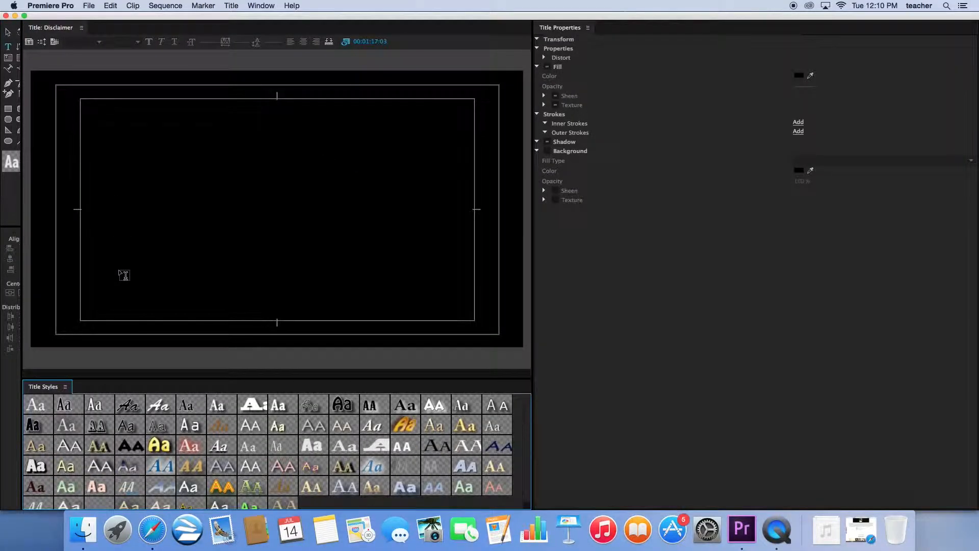
- Enter "Disclaimer: Dogs in this video are super duper cute." as a line of text low in the title frame
{"action": "left_click", "coordinate": [116, 295]}
{"action": "left_click", "coordinate": [116, 294]}
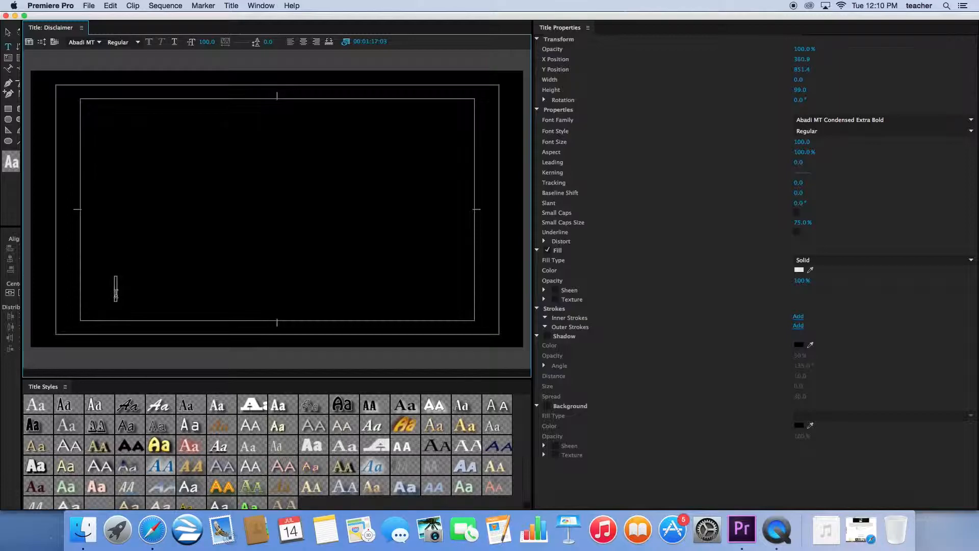
{"action": "type", "text": "Disclaimer: D"}
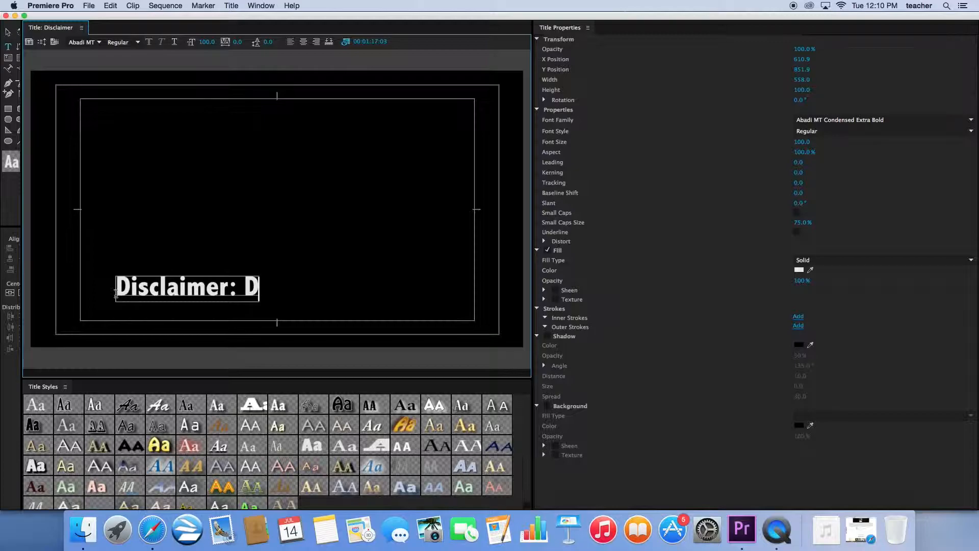
{"action": "type", "text": "ogs in"}
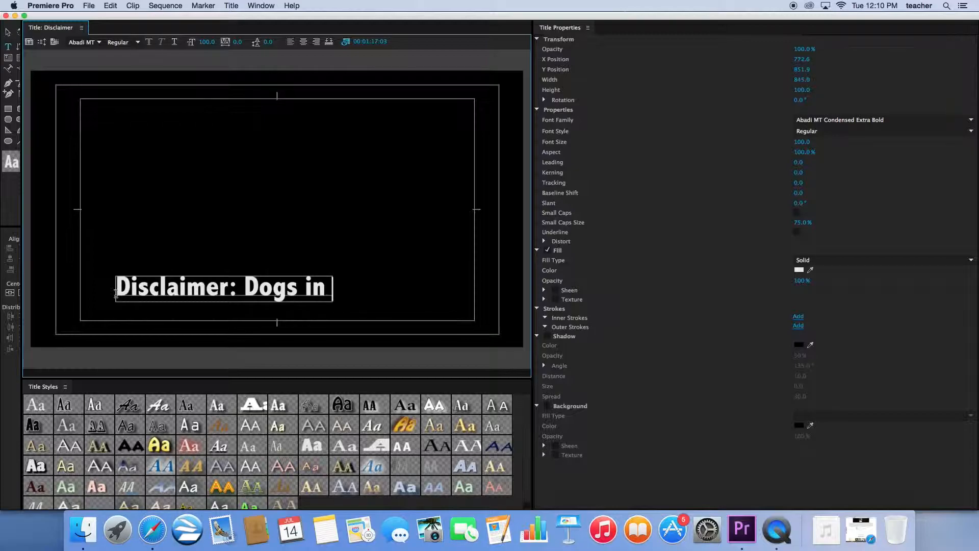
{"action": "type", "text": " this video"}
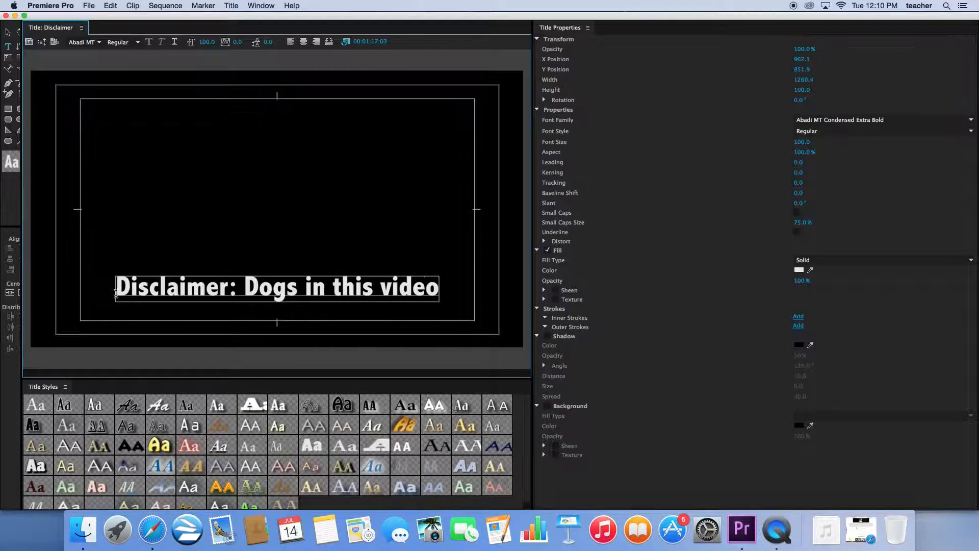
{"action": "type", "text": " are super"}
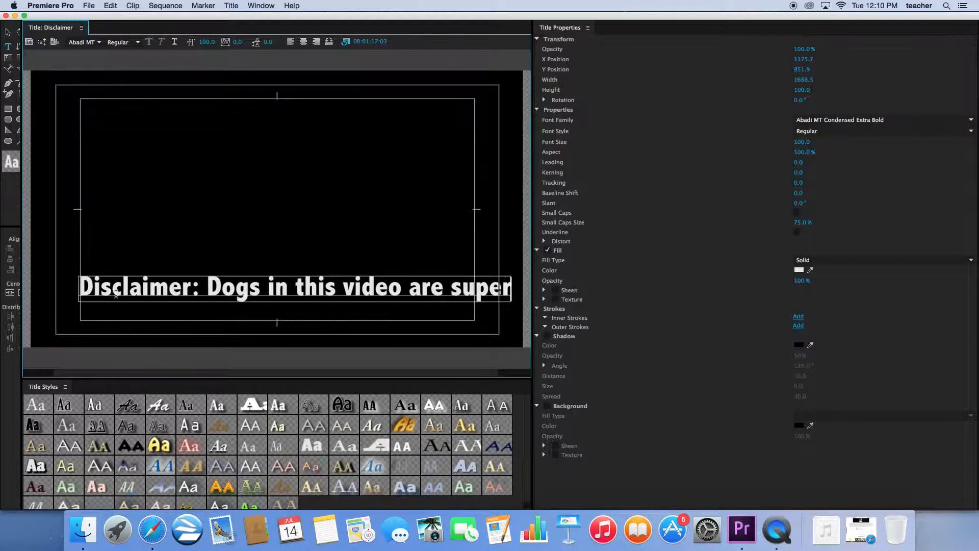
{"action": "type", "text": " duper cut."}
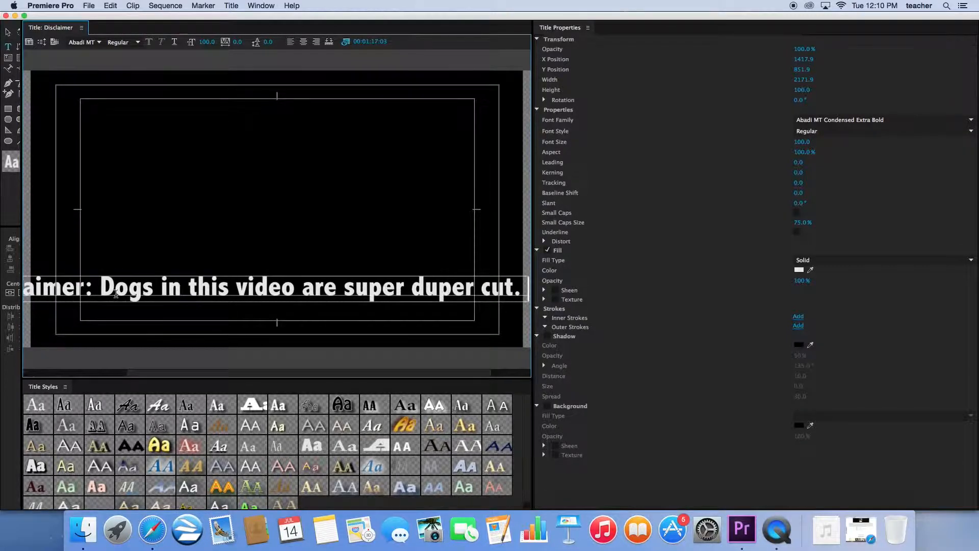
{"action": "key", "text": "BackSpace"}
{"action": "type", "text": "e."}
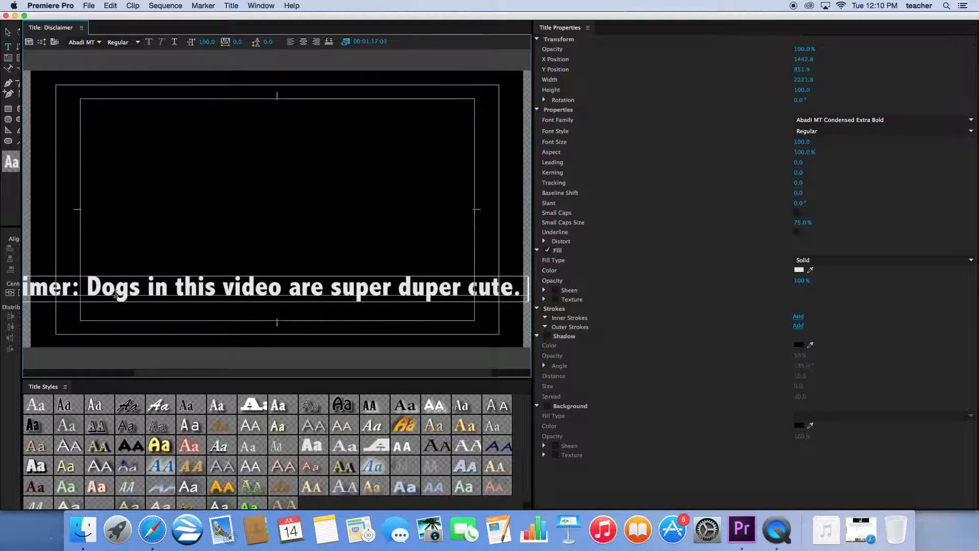
- Continue the line with "Filmmakers are not responsible for squels of joy." and close the title editor
{"action": "type", "text": " Film"}
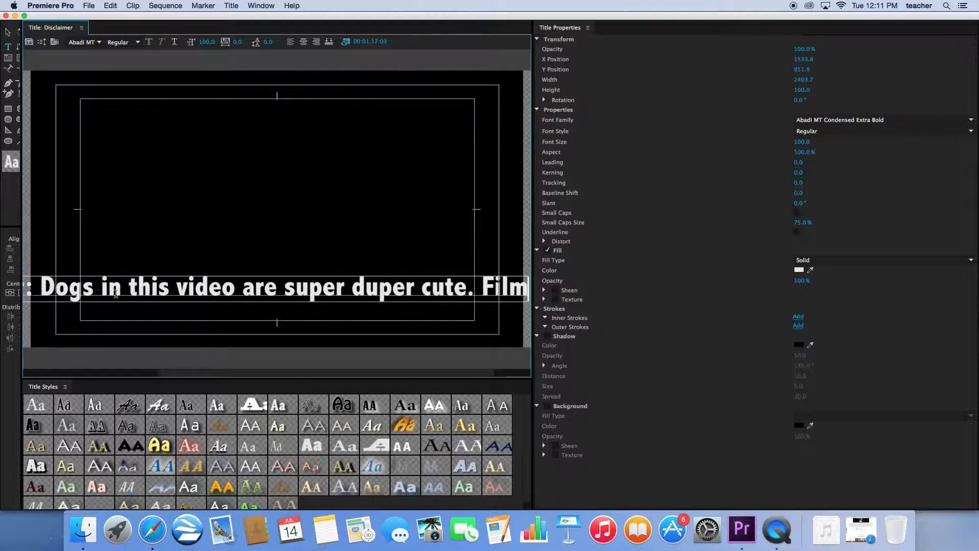
{"action": "type", "text": "makers are"}
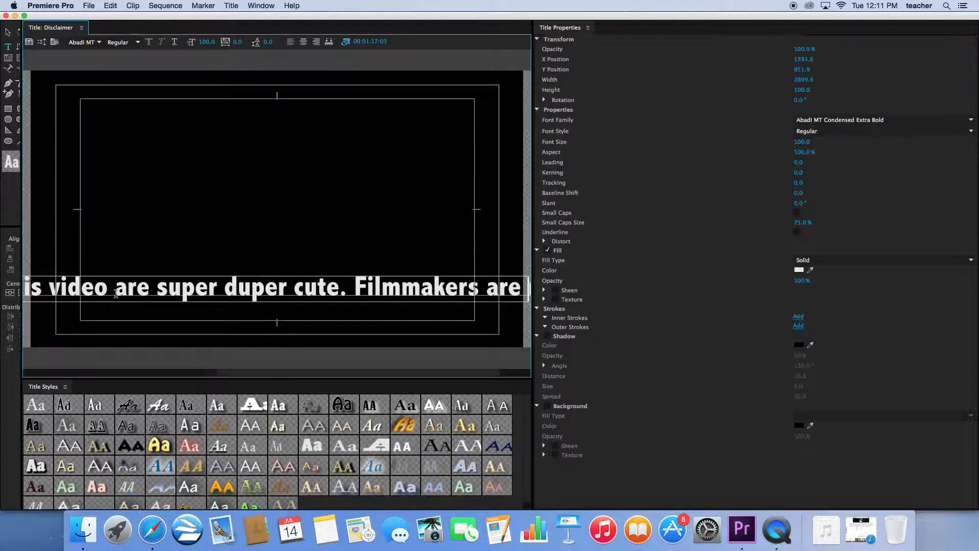
{"action": "type", "text": " not respons"}
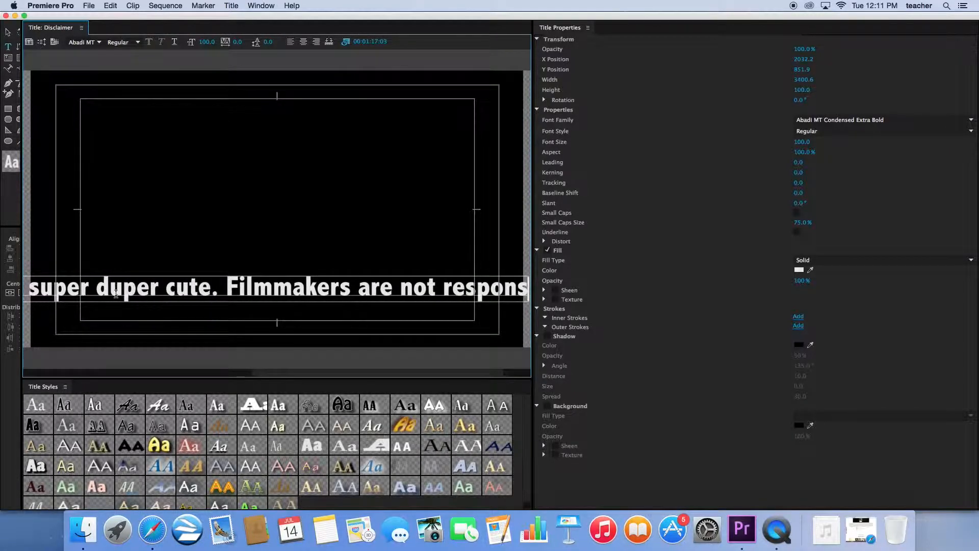
{"action": "type", "text": "ible for"}
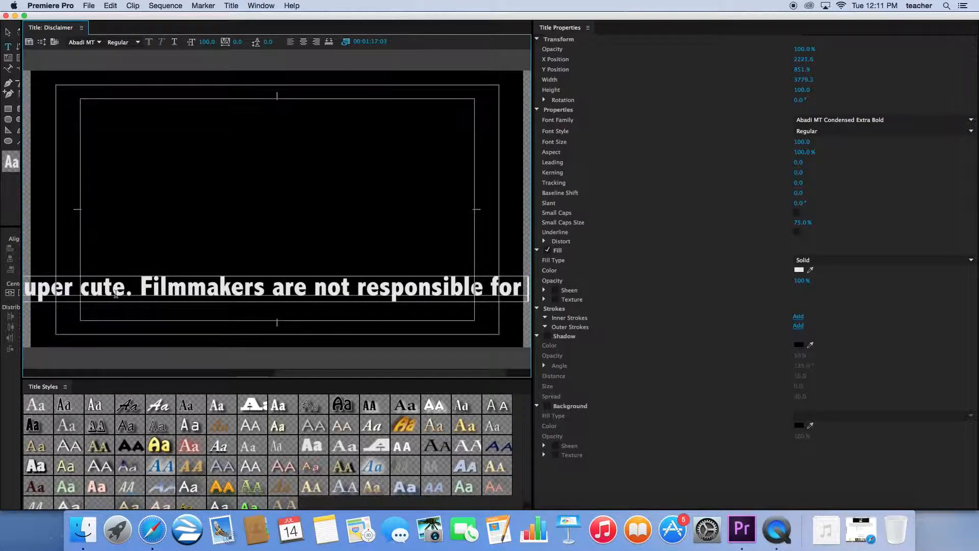
{"action": "type", "text": " sque"}
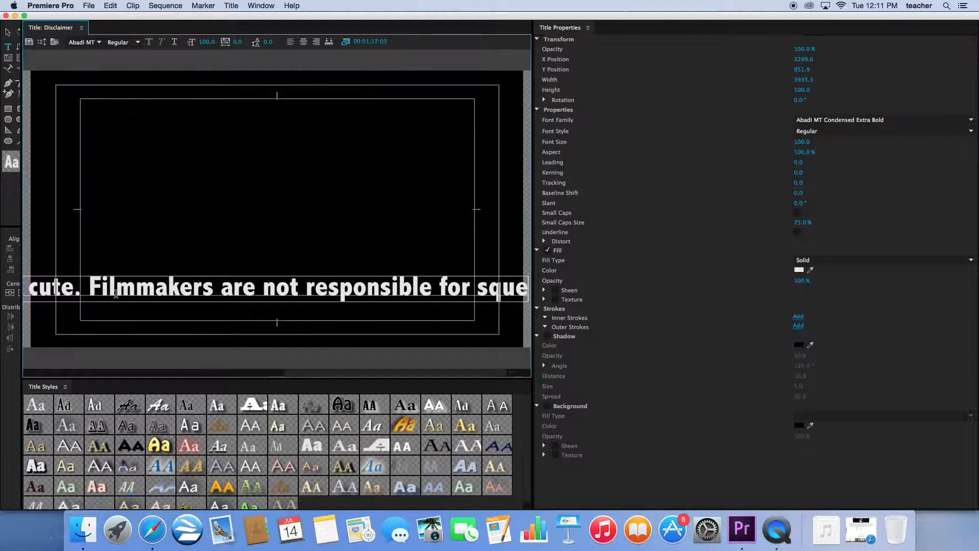
{"action": "type", "text": "ls of joy."}
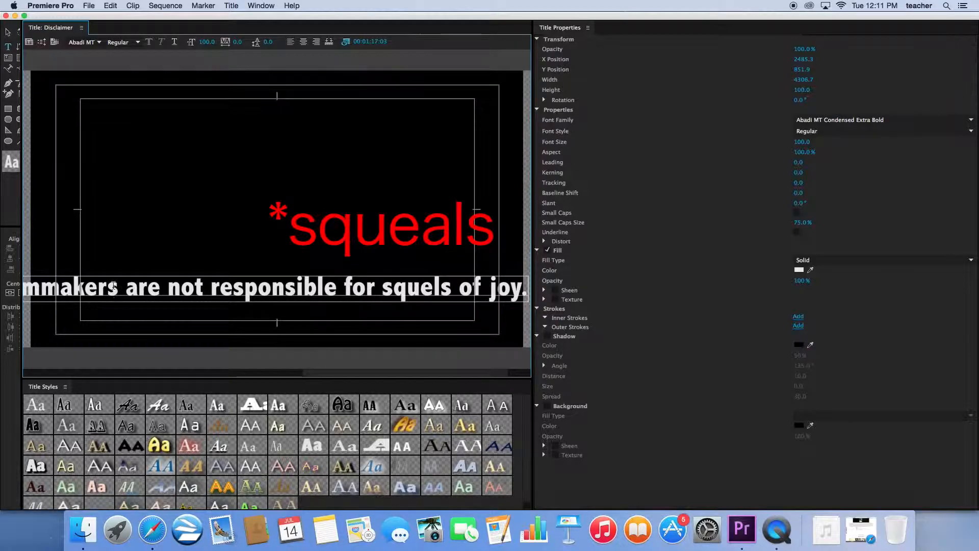
{"action": "left_click", "coordinate": [6, 16]}
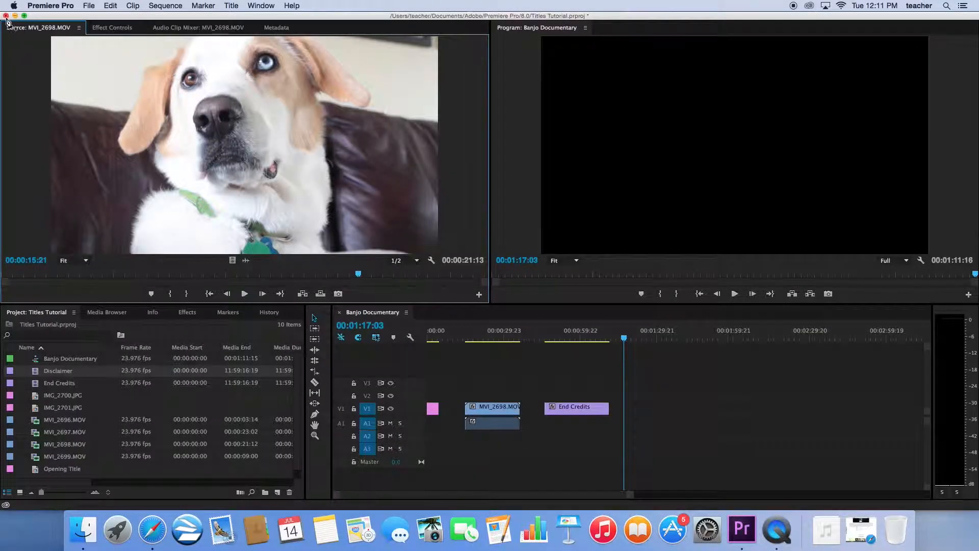
- Place the Disclaimer title on V1 after End Credits, ending at about 00:01:42:06, and move the playhead to about 00:01:18:22
{"action": "left_click_drag", "start_coordinate": [36, 374], "coordinate": [686, 407]}
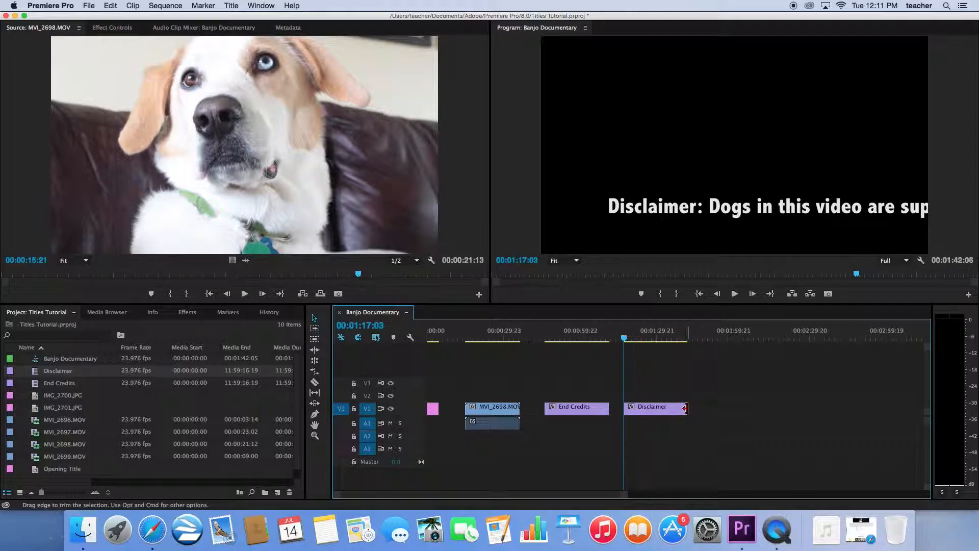
{"action": "left_click", "coordinate": [630, 338]}
{"action": "mouse_move", "coordinate": [631, 340]}
{"action": "left_mouse_down"}
{"action": "mouse_move", "coordinate": [696, 353]}
{"action": "mouse_move", "coordinate": [628, 352]}
{"action": "left_mouse_up"}
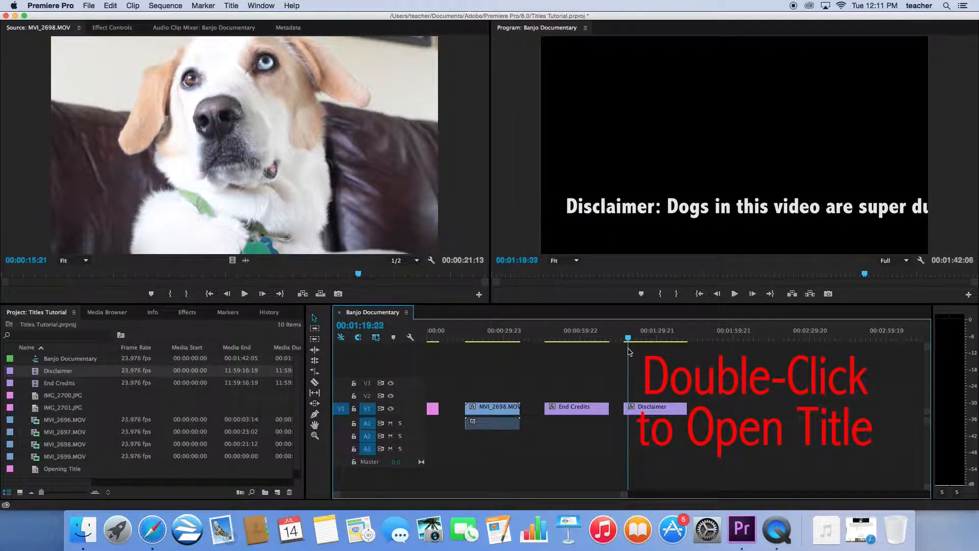
- Open the Disclaimer title, set it to Crawl Right with Start Off Screen, and close the title editor
{"action": "double_click", "coordinate": [658, 408]}
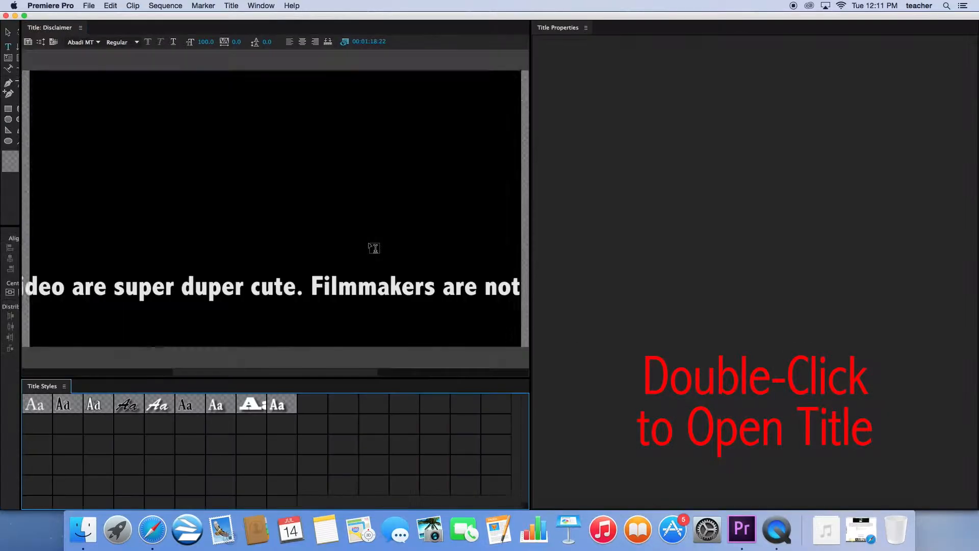
{"action": "left_click", "coordinate": [40, 26]}
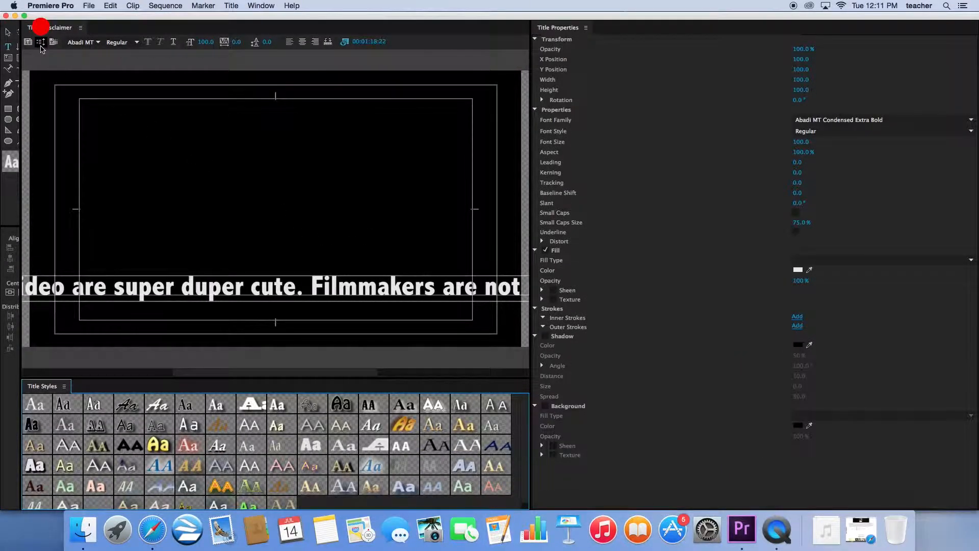
{"action": "left_click", "coordinate": [41, 44]}
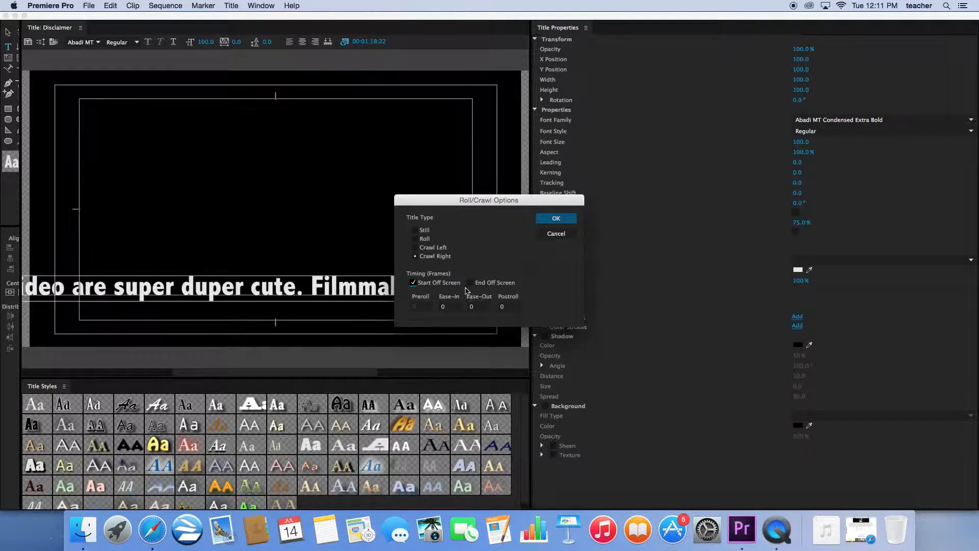
{"action": "left_click", "coordinate": [556, 218]}
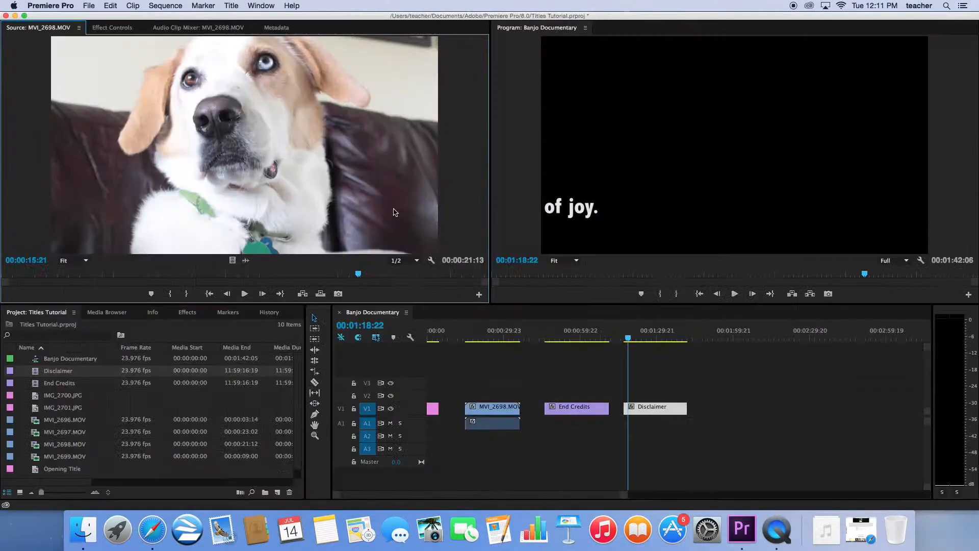
{"action": "left_click", "coordinate": [6, 16]}
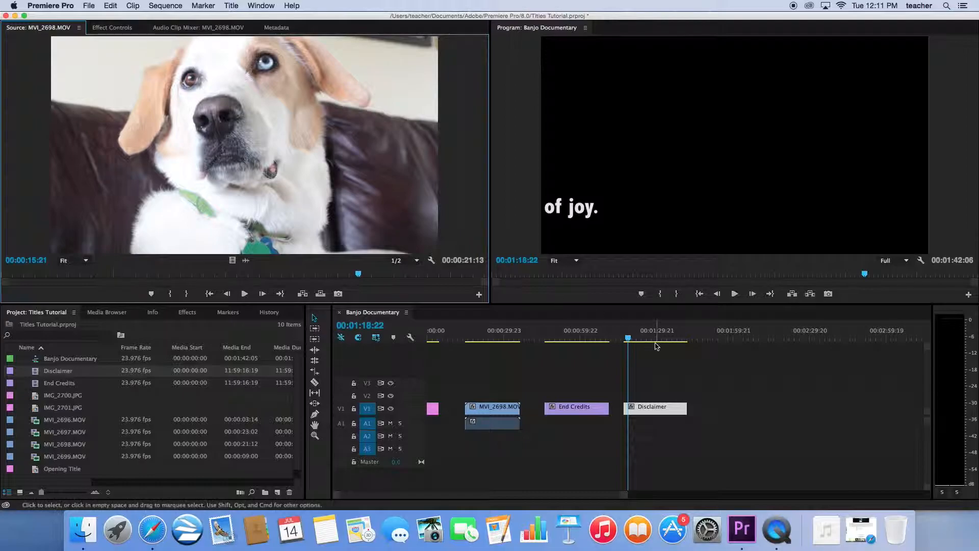
- Play the sequence from near the start of the Disclaimer clip to preview its crawl to the right
{"action": "left_click", "coordinate": [627, 340]}
{"action": "key", "text": "space"}
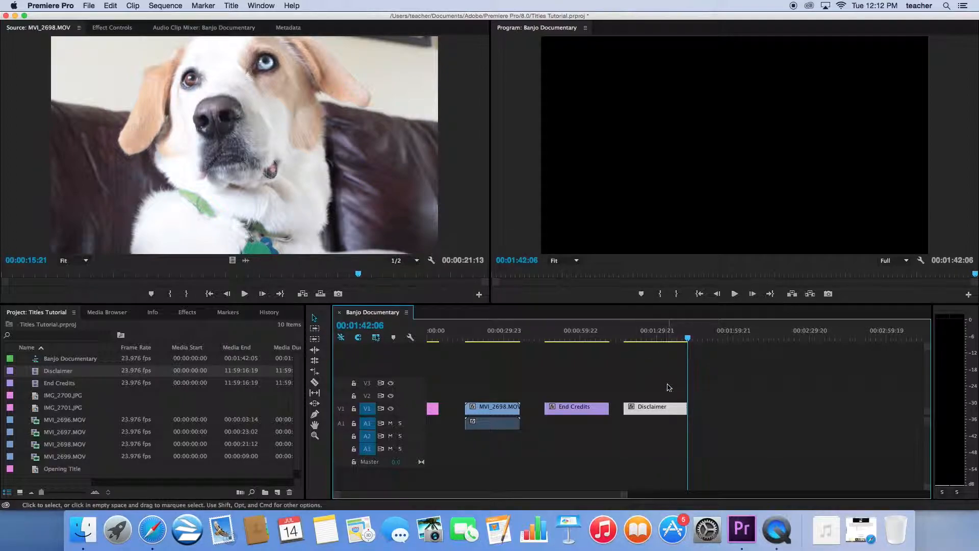
- Reopen the Disclaimer title, set it to Crawl Left with Start Off Screen and End Off Screen, and close the title editor
{"action": "double_click", "coordinate": [674, 410]}
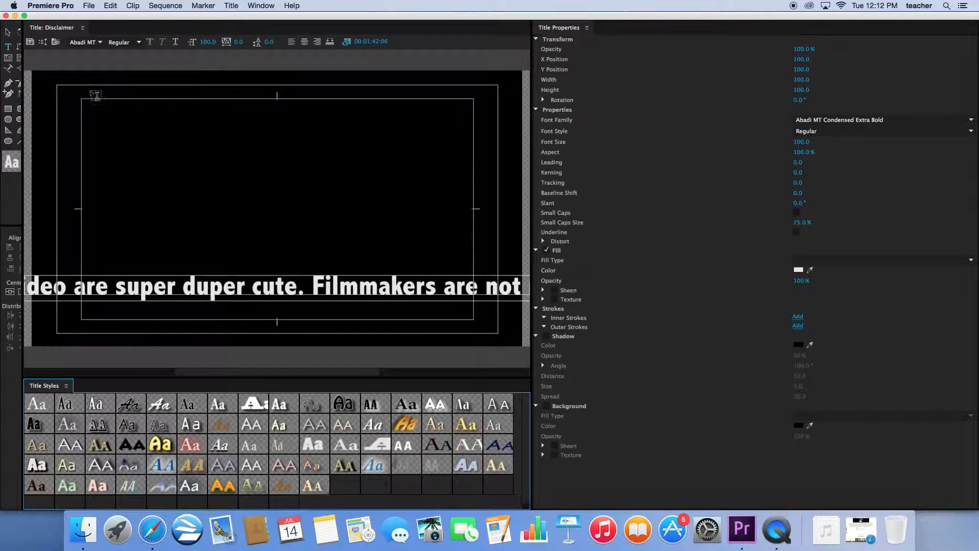
{"action": "left_click", "coordinate": [43, 42]}
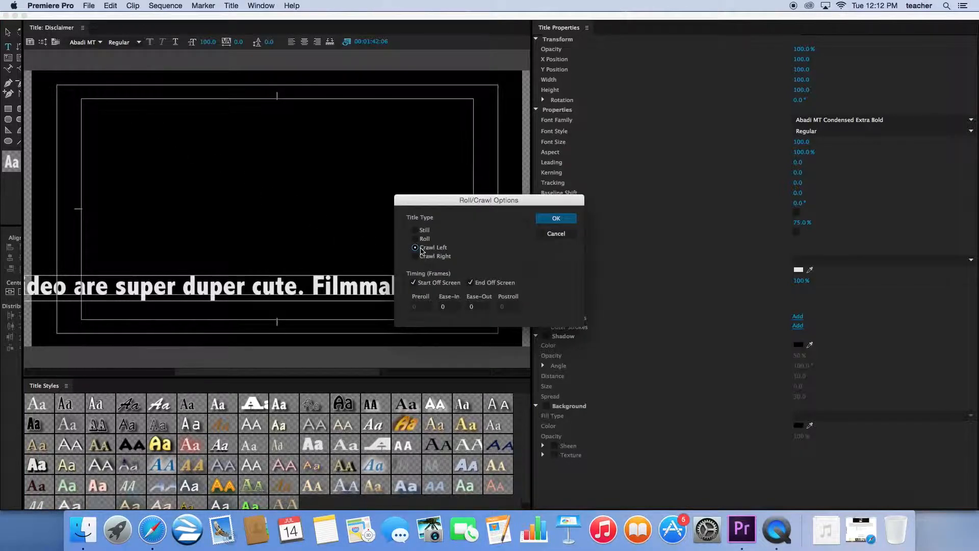
{"action": "left_click", "coordinate": [557, 218]}
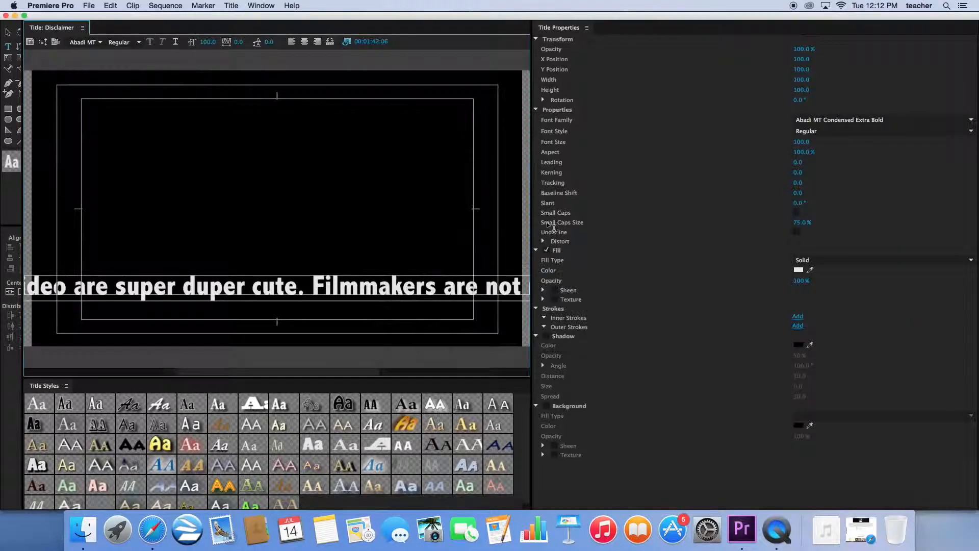
{"action": "left_click", "coordinate": [6, 15]}
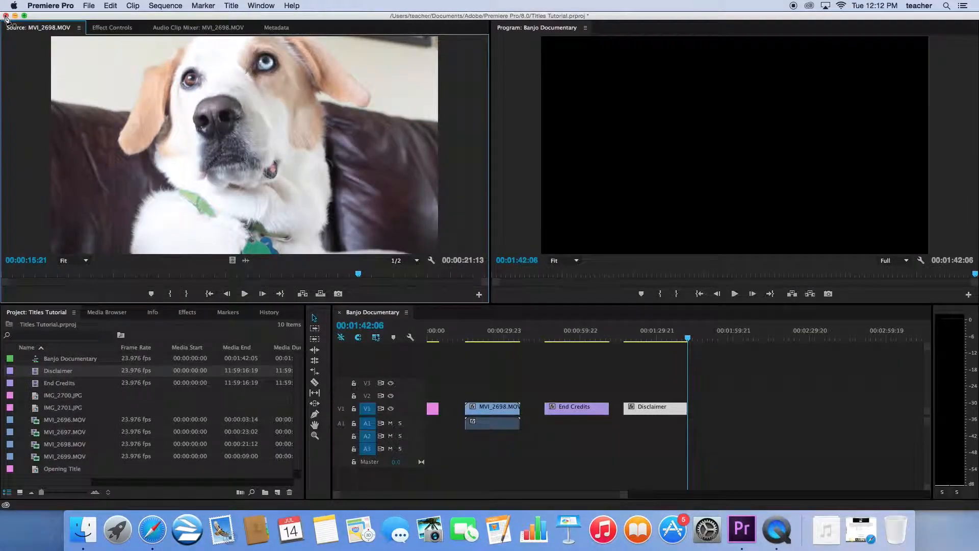
- Preview the Disclaimer's leftward crawl from about 00:01:17:08, then scrub past the clip's end to about 00:01:42:22
{"action": "left_click_drag", "start_coordinate": [662, 337], "coordinate": [626, 340]}
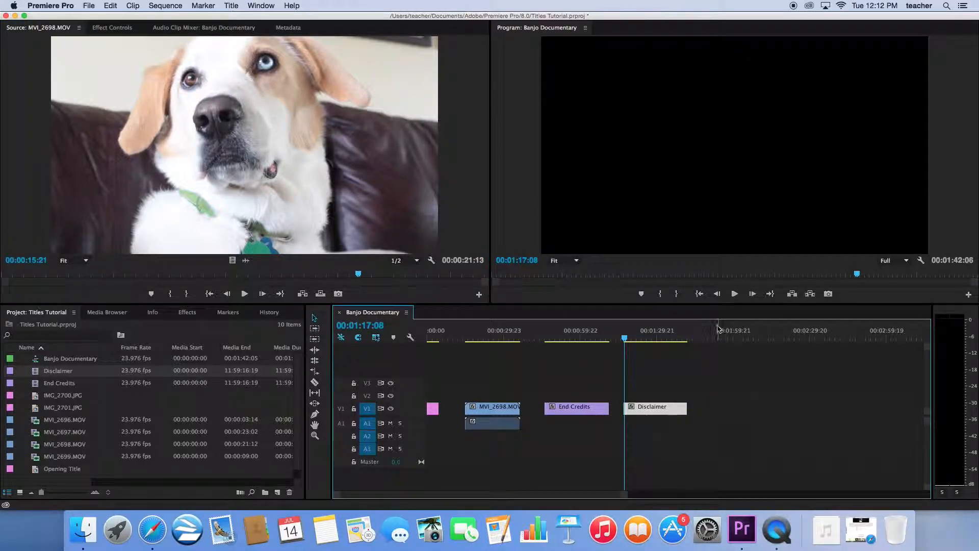
{"action": "left_click", "coordinate": [734, 293]}
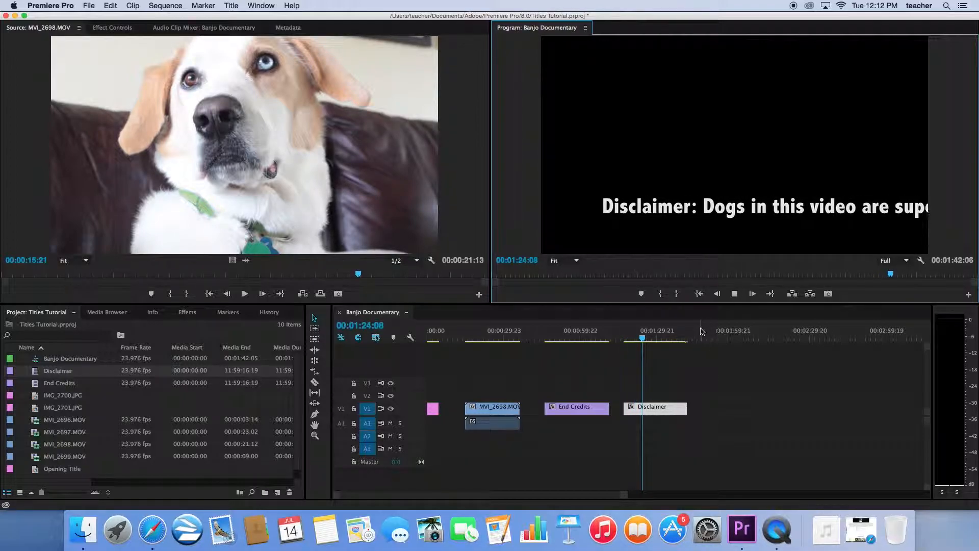
{"action": "left_click", "coordinate": [734, 293]}
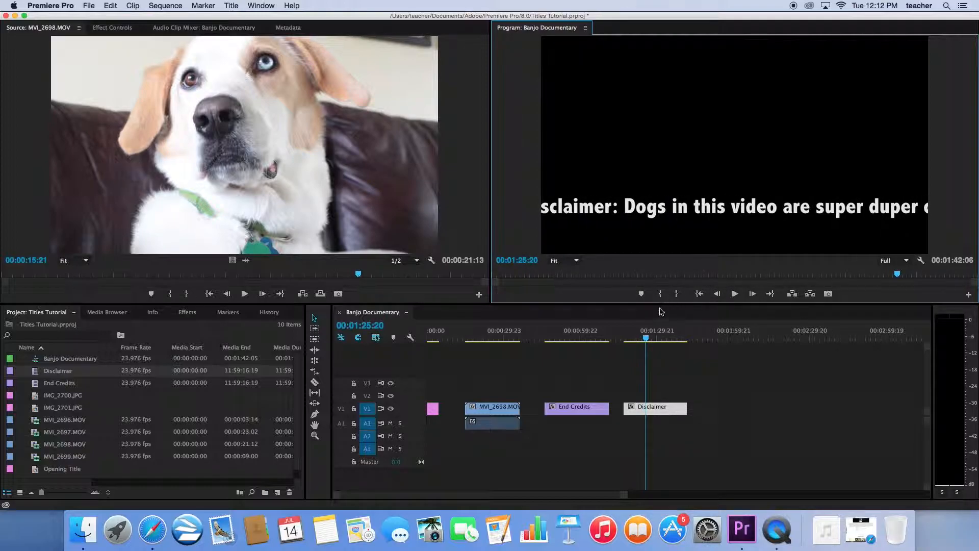
{"action": "left_click_drag", "start_coordinate": [645, 335], "coordinate": [691, 344]}
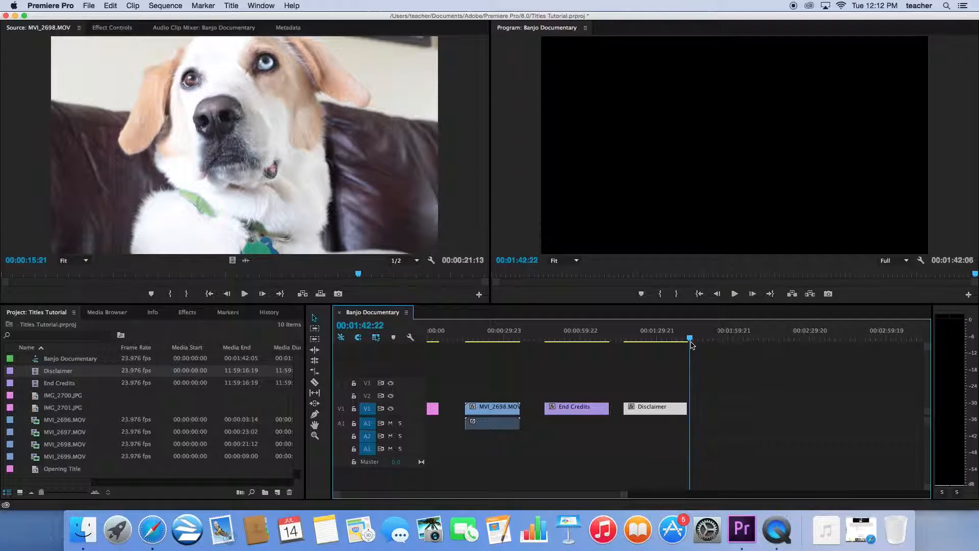
{"action": "left_click", "coordinate": [702, 363]}
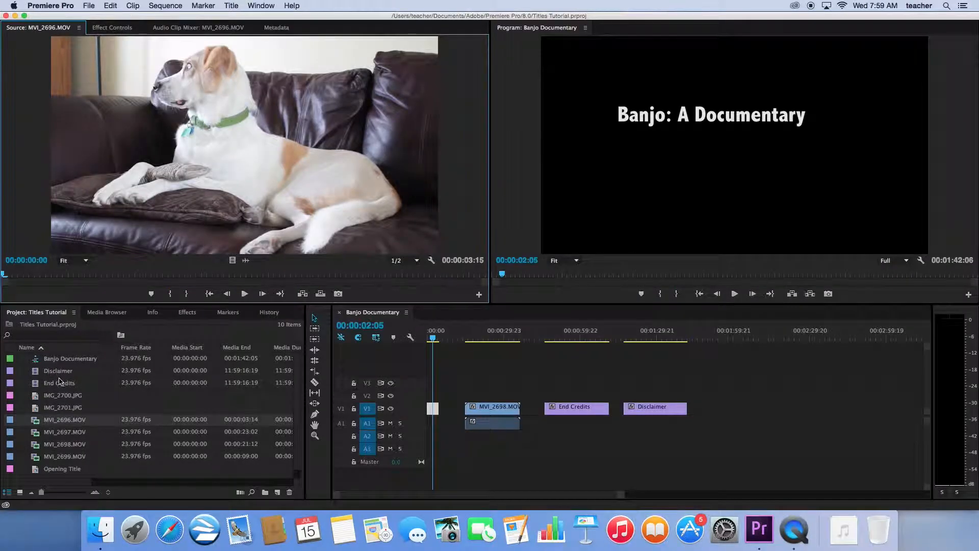
- Open Opening Title, widen the title tools area, and centre the "Banjo: A Documentary" text vertically and horizontally
{"action": "left_click", "coordinate": [42, 472]}
{"action": "double_click", "coordinate": [37, 469]}
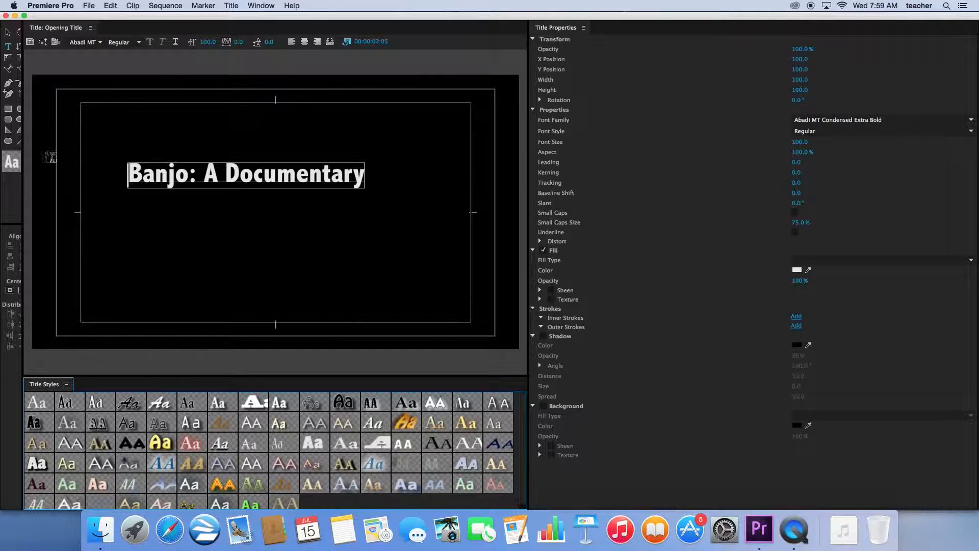
{"action": "left_click_drag", "start_coordinate": [24, 182], "coordinate": [35, 184]}
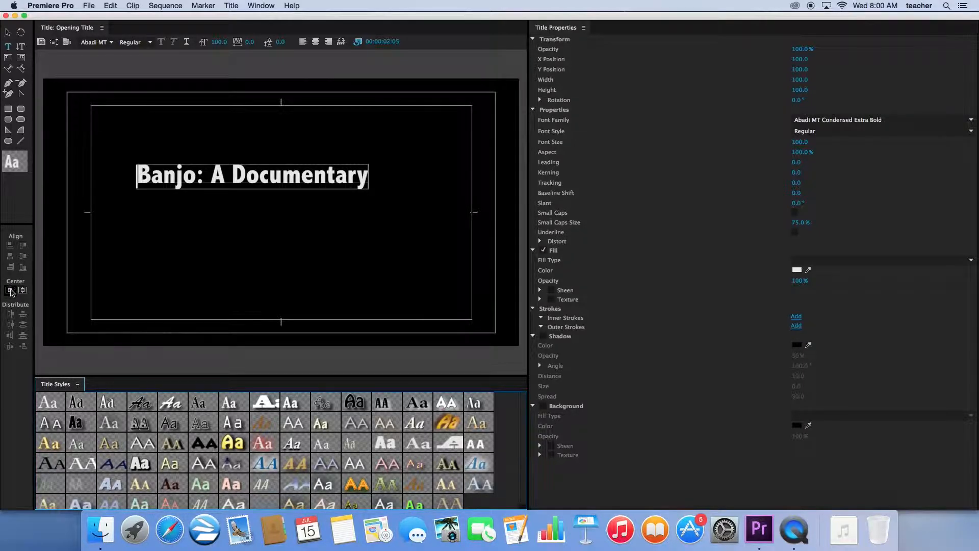
{"action": "left_click", "coordinate": [10, 290]}
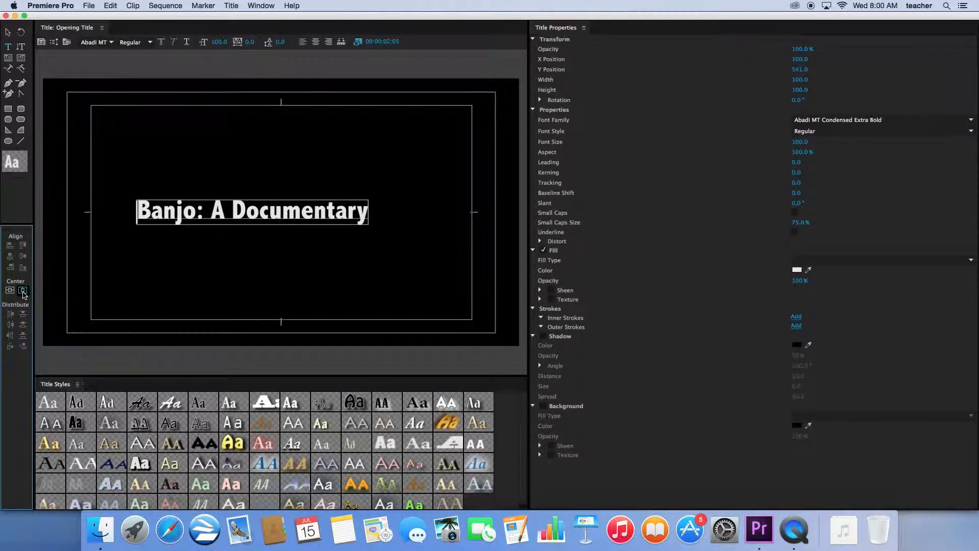
{"action": "left_click", "coordinate": [23, 291]}
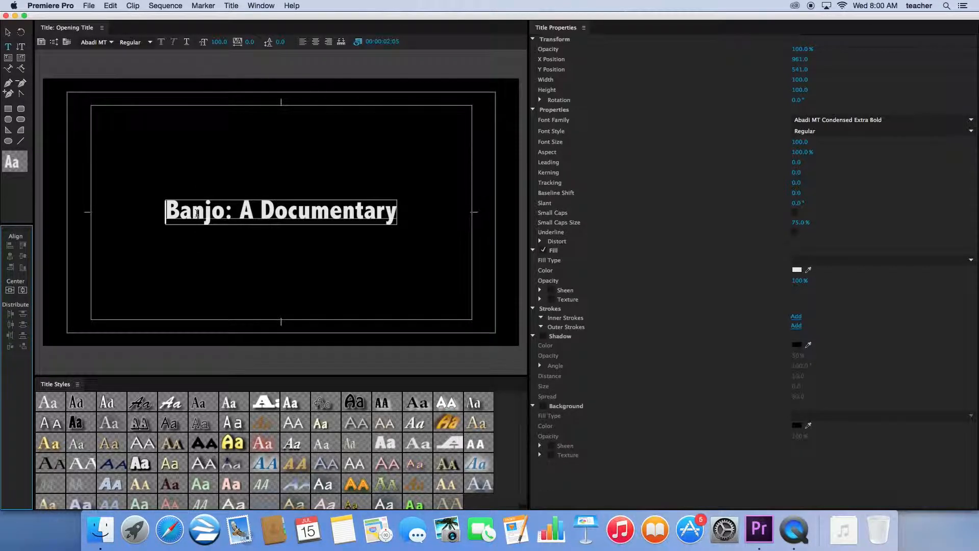
- Select the opening title's text box and enlarge it by its handles to about 1169 wide and 120.6 high
{"action": "left_click", "coordinate": [7, 34]}
{"action": "left_click", "coordinate": [202, 202]}
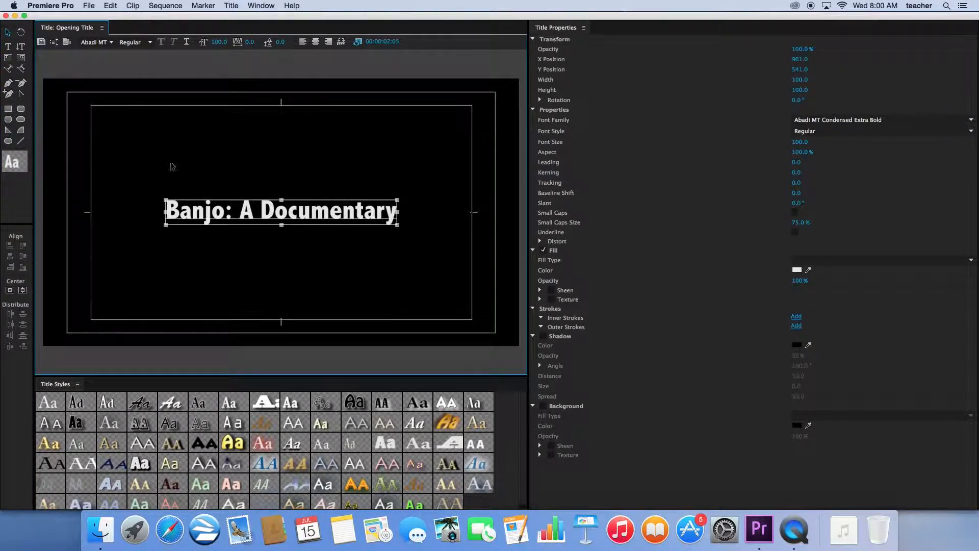
{"action": "right_click", "coordinate": [148, 150]}
{"action": "left_click", "coordinate": [135, 152]}
{"action": "left_click_drag", "start_coordinate": [174, 214], "coordinate": [112, 216]}
{"action": "left_click_drag", "start_coordinate": [335, 199], "coordinate": [398, 181]}
{"action": "mouse_move", "coordinate": [250, 230]}
{"action": "left_mouse_down"}
{"action": "mouse_move", "coordinate": [250, 239]}
{"action": "mouse_move", "coordinate": [251, 211]}
{"action": "left_mouse_up"}
- Return to the Type tool and re-centre the enlarged title text vertically and horizontally in the frame
{"action": "left_click", "coordinate": [7, 48]}
{"action": "left_click", "coordinate": [9, 290]}
{"action": "left_click", "coordinate": [22, 289]}
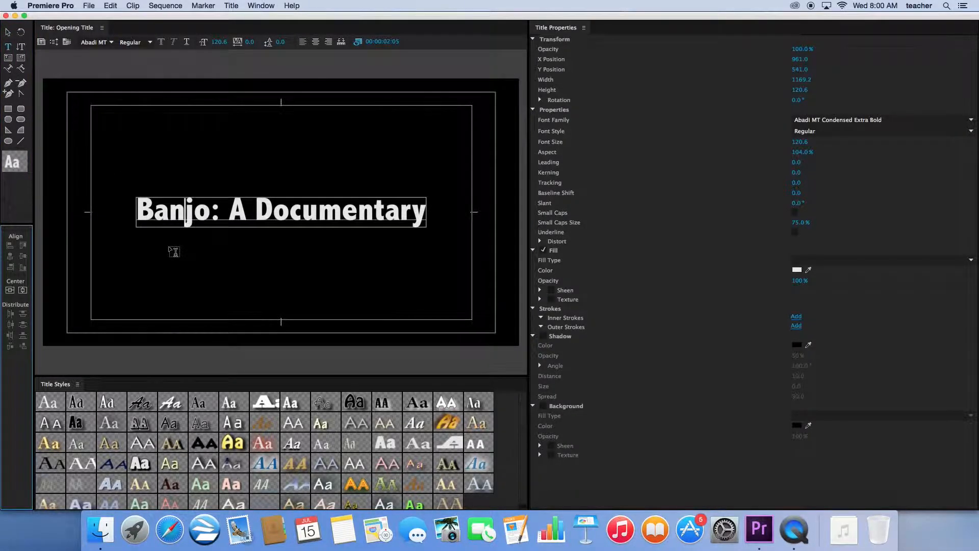
- Select the entire "Banjo: A Documentary" line and set its font family to Are You Freakin' Serious
{"action": "double_click", "coordinate": [177, 206]}
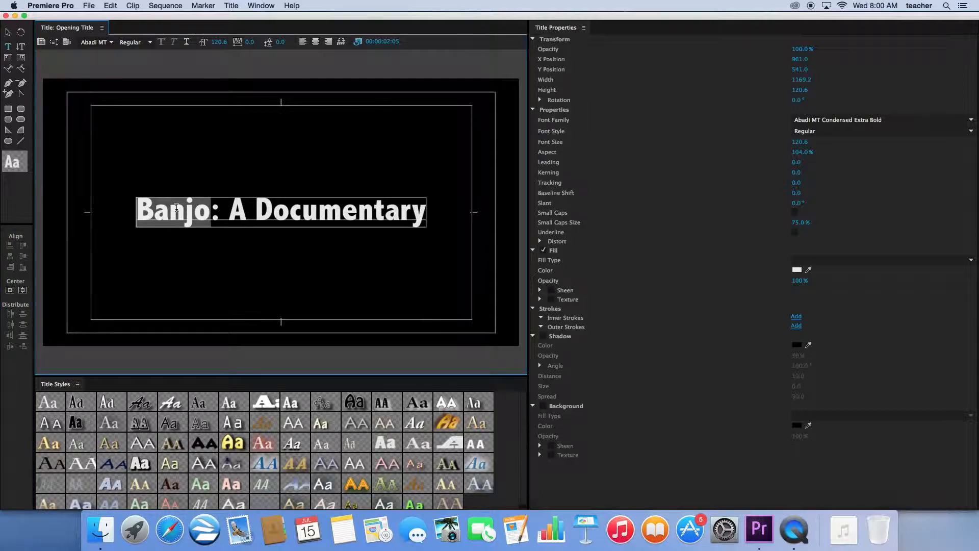
{"action": "left_click_drag", "start_coordinate": [235, 209], "coordinate": [432, 235]}
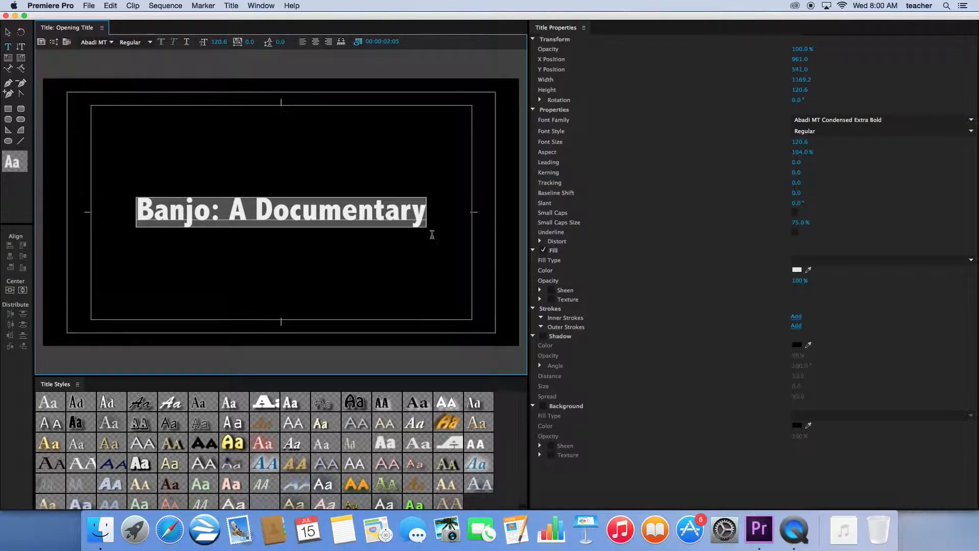
{"action": "left_click", "coordinate": [971, 120]}
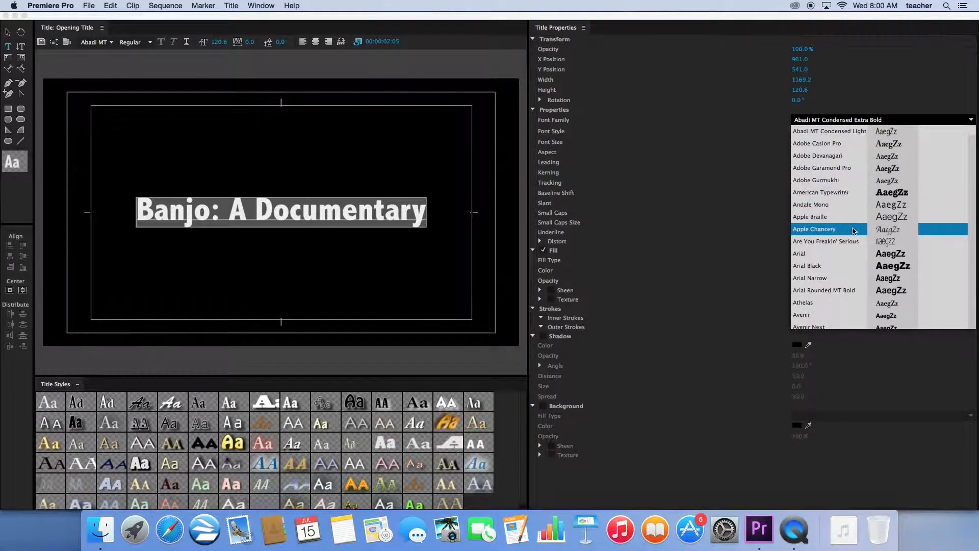
{"action": "scroll", "coordinate": [855, 270], "scroll_direction": "down", "scroll_amount": 5}
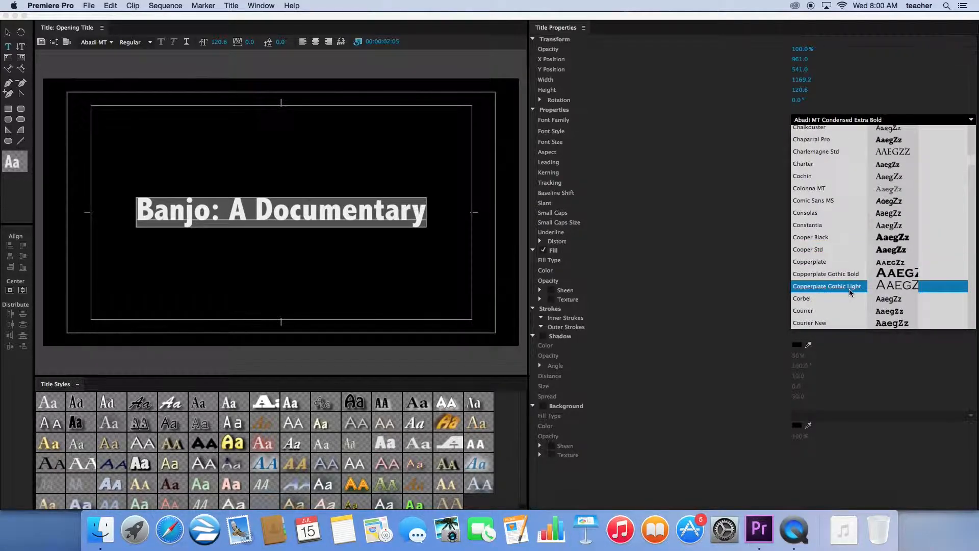
{"action": "scroll", "coordinate": [850, 291], "scroll_direction": "down", "scroll_amount": 4}
{"action": "scroll", "coordinate": [852, 259], "scroll_direction": "up", "scroll_amount": 10}
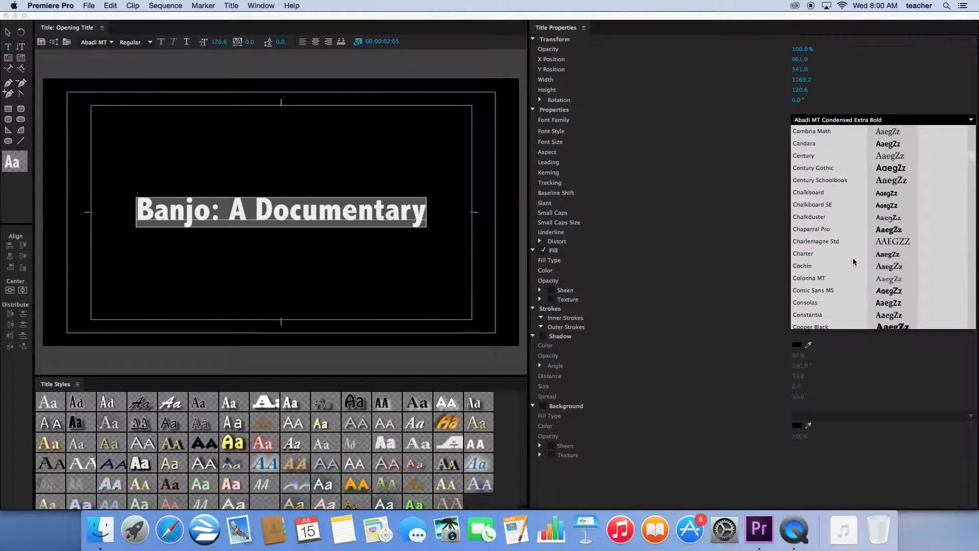
{"action": "left_click", "coordinate": [854, 254]}
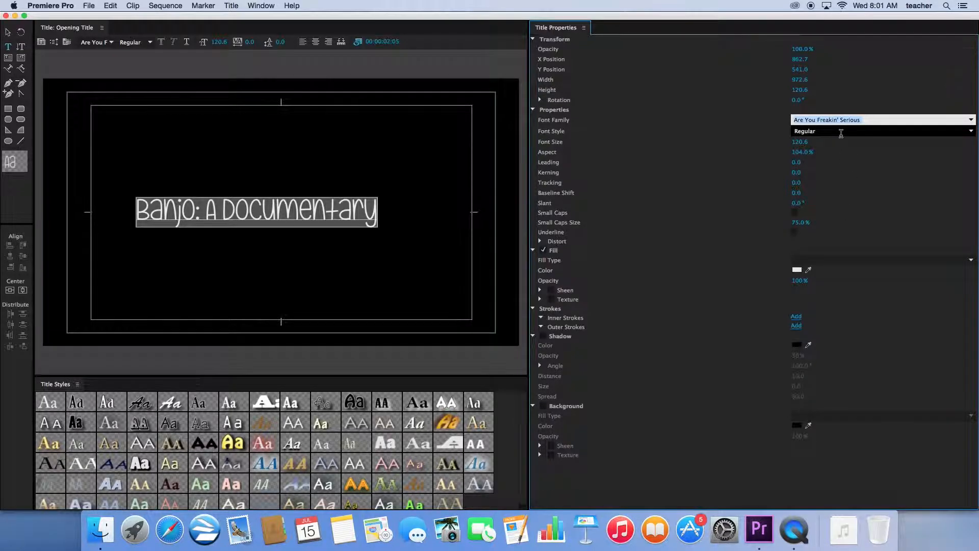
- Set the selected title text's solid fill colour to a bright red
{"action": "left_click", "coordinate": [797, 270]}
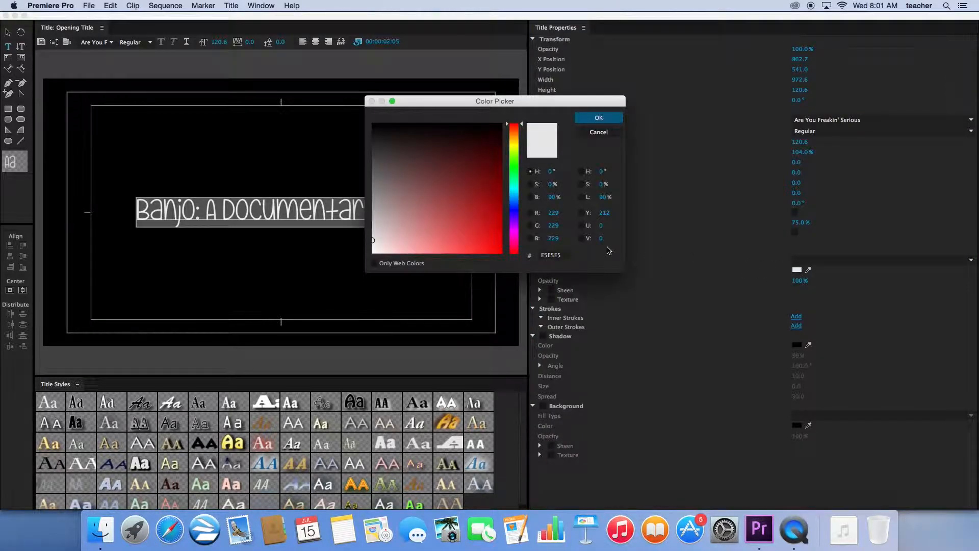
{"action": "mouse_move", "coordinate": [501, 239]}
{"action": "left_mouse_down"}
{"action": "mouse_move", "coordinate": [490, 250]}
{"action": "mouse_move", "coordinate": [401, 242]}
{"action": "mouse_move", "coordinate": [524, 242]}
{"action": "left_mouse_up"}
{"action": "left_click", "coordinate": [599, 119]}
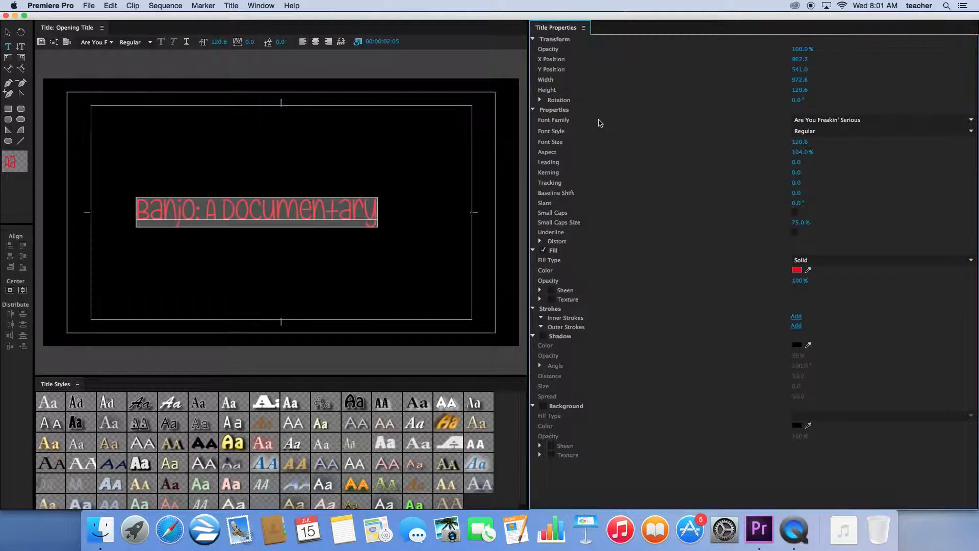
- Change the title text's solid fill colour to a medium light blue
{"action": "left_click", "coordinate": [796, 270]}
{"action": "mouse_move", "coordinate": [512, 214]}
{"action": "left_mouse_down"}
{"action": "mouse_move", "coordinate": [514, 202]}
{"action": "mouse_move", "coordinate": [481, 185]}
{"action": "mouse_move", "coordinate": [473, 243]}
{"action": "left_mouse_up"}
{"action": "left_click", "coordinate": [468, 198]}
{"action": "left_click", "coordinate": [599, 118]}
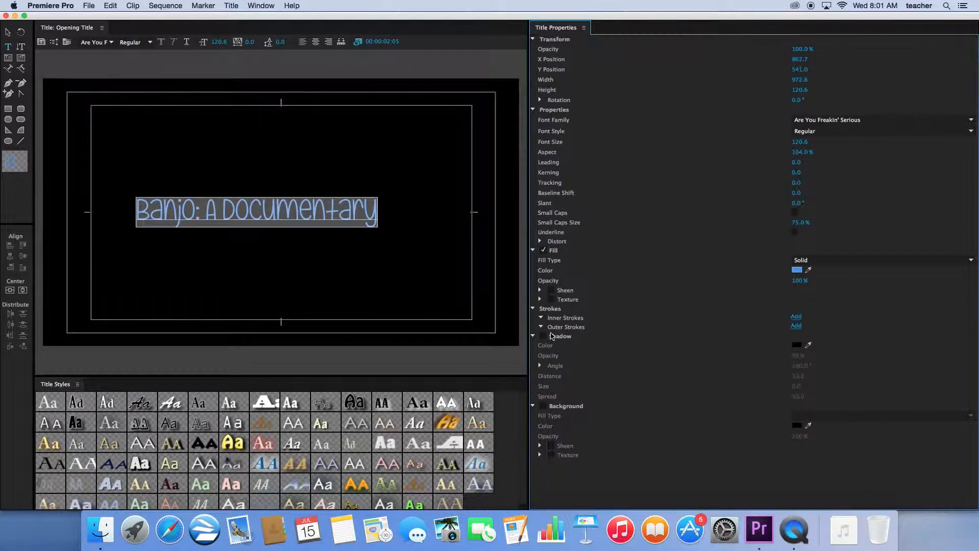
- Toggle the text shadow on and off, and enable a solid title background coloured white (FFFFFF)
{"action": "left_click", "coordinate": [544, 338]}
{"action": "left_click", "coordinate": [545, 337]}
{"action": "left_click", "coordinate": [544, 406]}
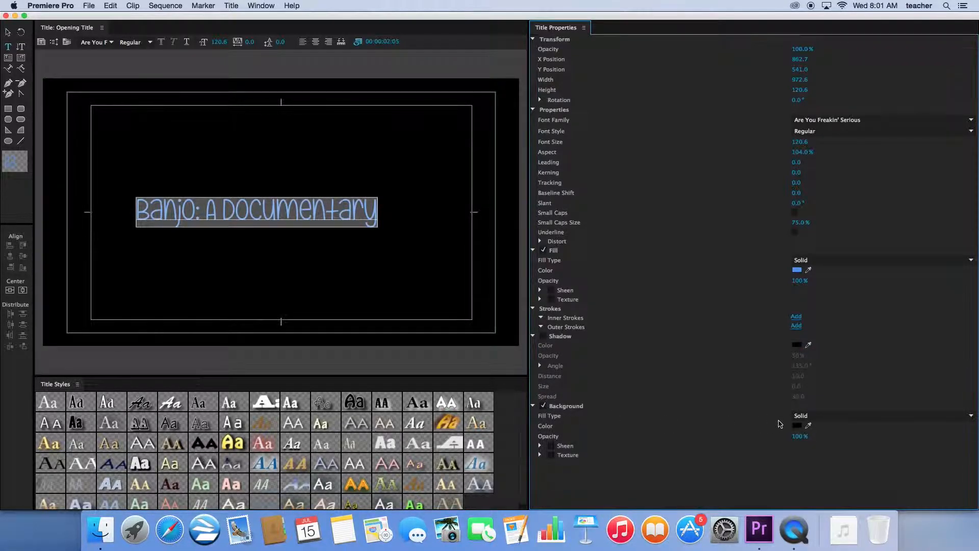
{"action": "left_click", "coordinate": [796, 425]}
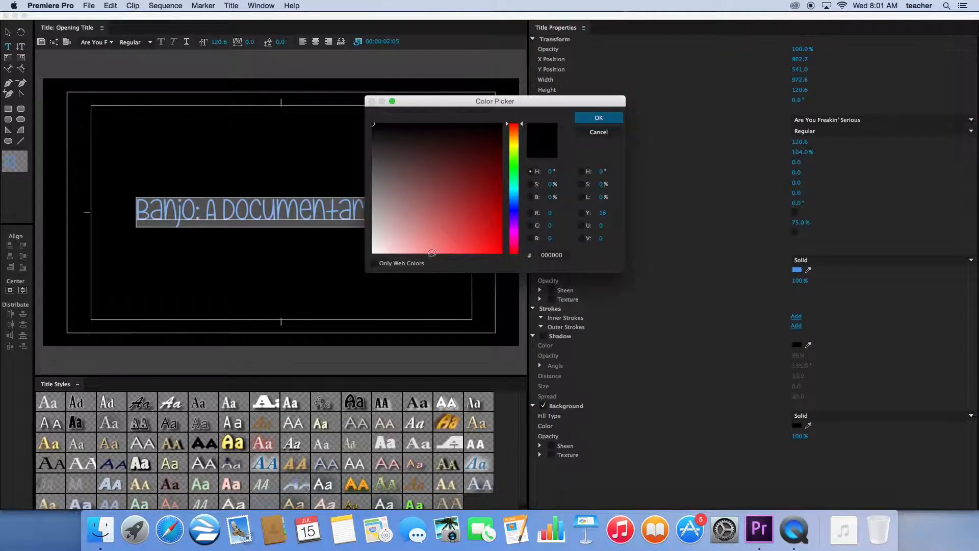
{"action": "left_click", "coordinate": [372, 124]}
{"action": "left_click", "coordinate": [598, 117]}
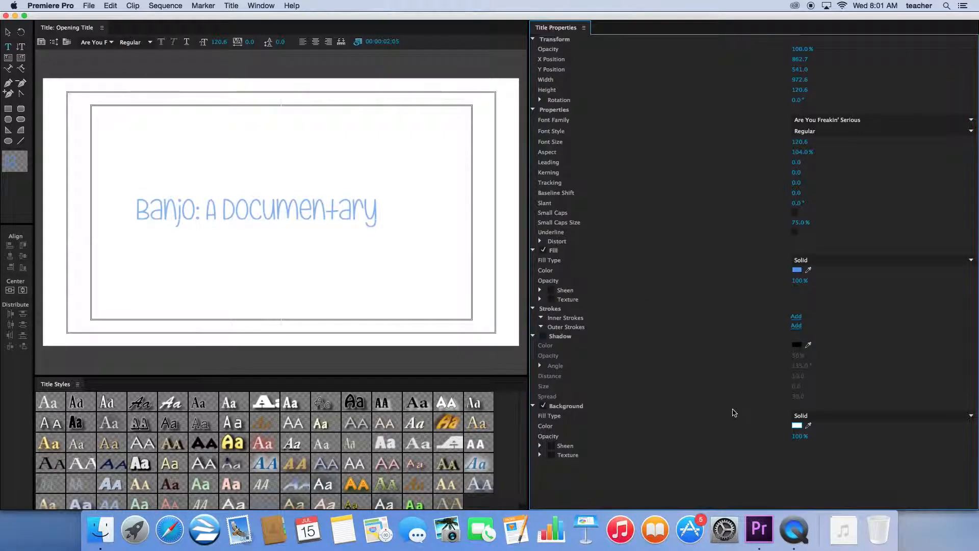
- Change the title's solid background colour from white back to black
{"action": "left_click", "coordinate": [798, 427]}
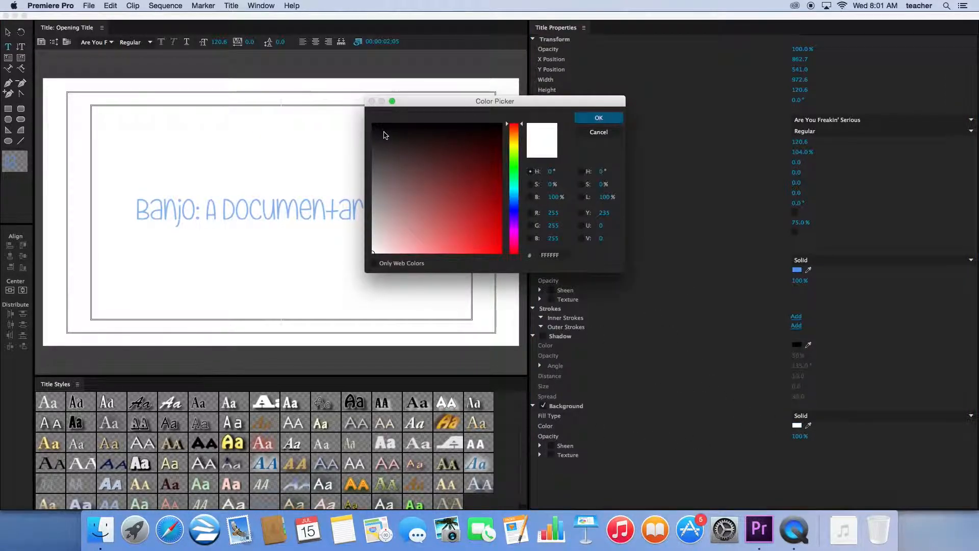
{"action": "left_click", "coordinate": [367, 121]}
{"action": "left_click", "coordinate": [599, 118]}
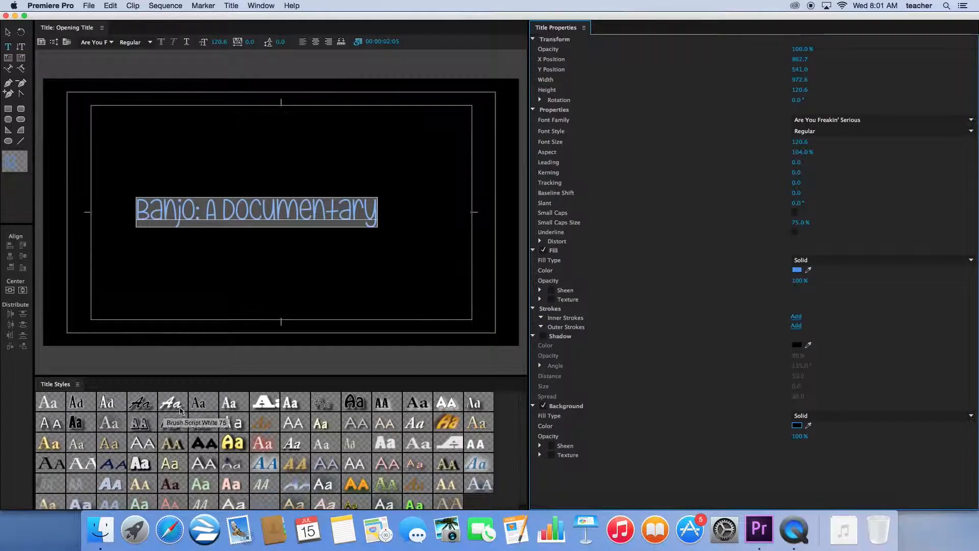
- Apply the preset title style with pale Myriad Pro Bold lettering and a Drop Face outer stroke to the title text
{"action": "scroll", "coordinate": [386, 460], "scroll_direction": "down", "scroll_amount": 1}
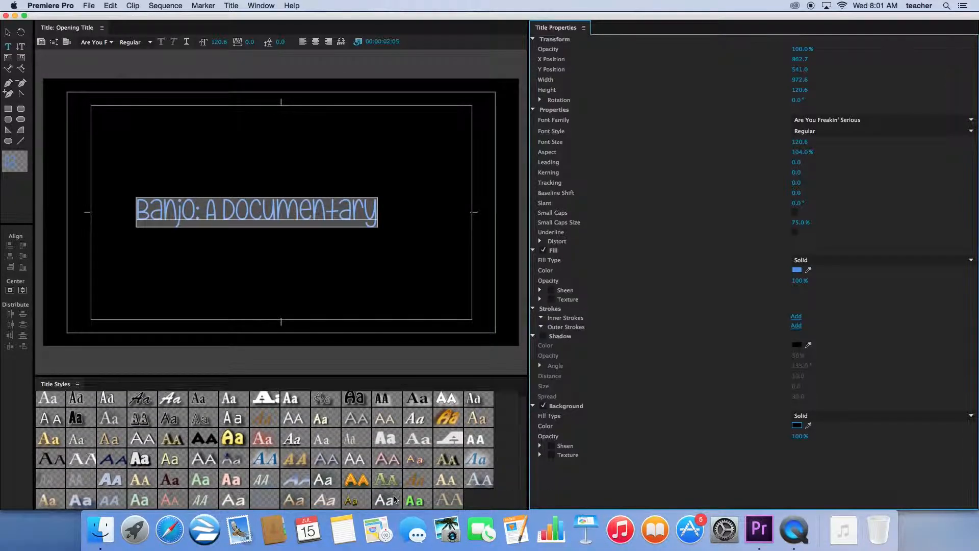
{"action": "left_click", "coordinate": [78, 501]}
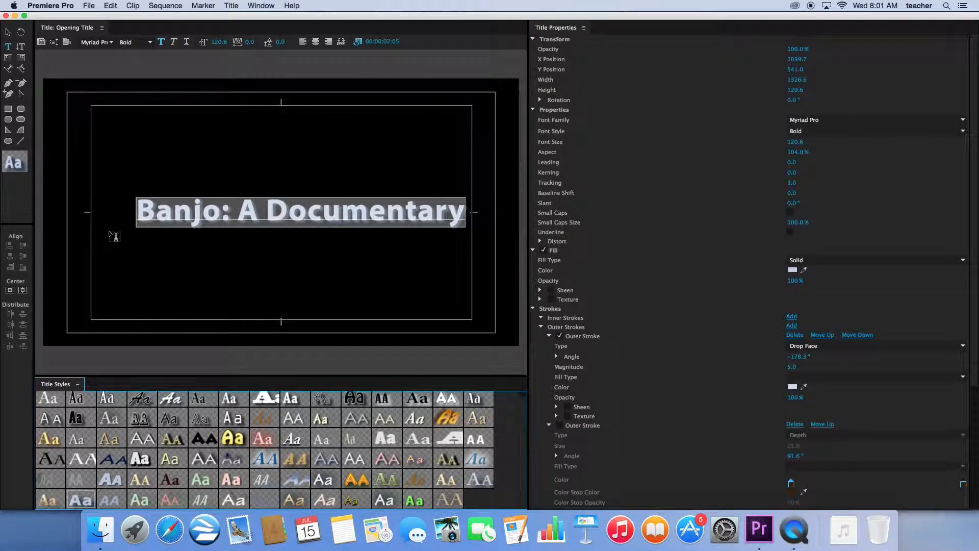
- Change the whole title text's font to Are You Freakin' Serious and center it horizontally in the frame
{"action": "left_click", "coordinate": [173, 210]}
{"action": "double_click", "coordinate": [173, 211]}
{"action": "left_click_drag", "start_coordinate": [144, 211], "coordinate": [460, 218]}
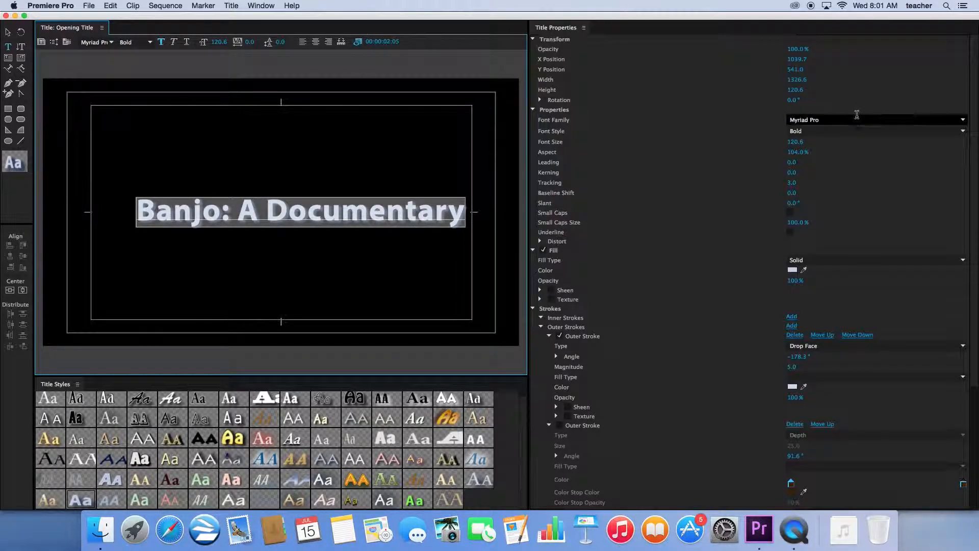
{"action": "left_click", "coordinate": [963, 121]}
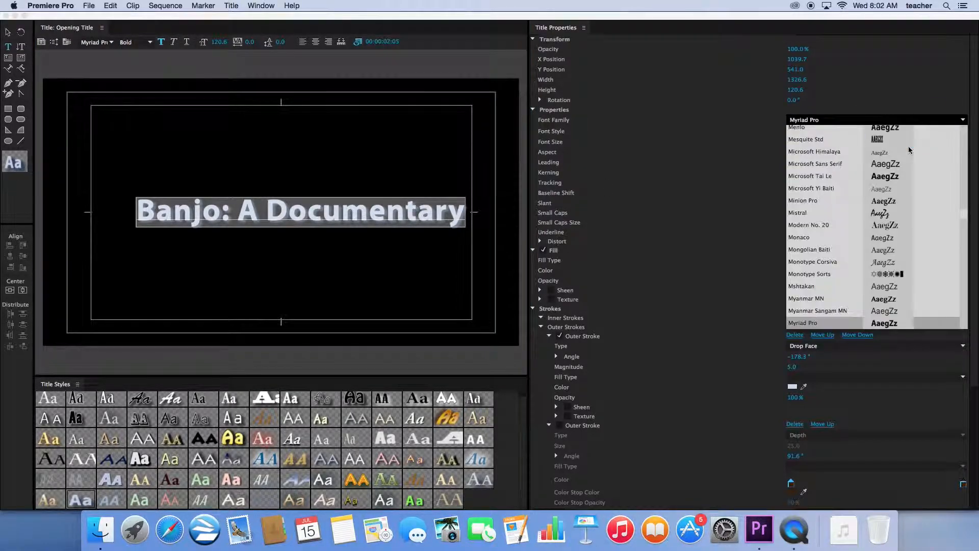
{"action": "scroll", "coordinate": [900, 151], "scroll_direction": "up", "scroll_amount": 15}
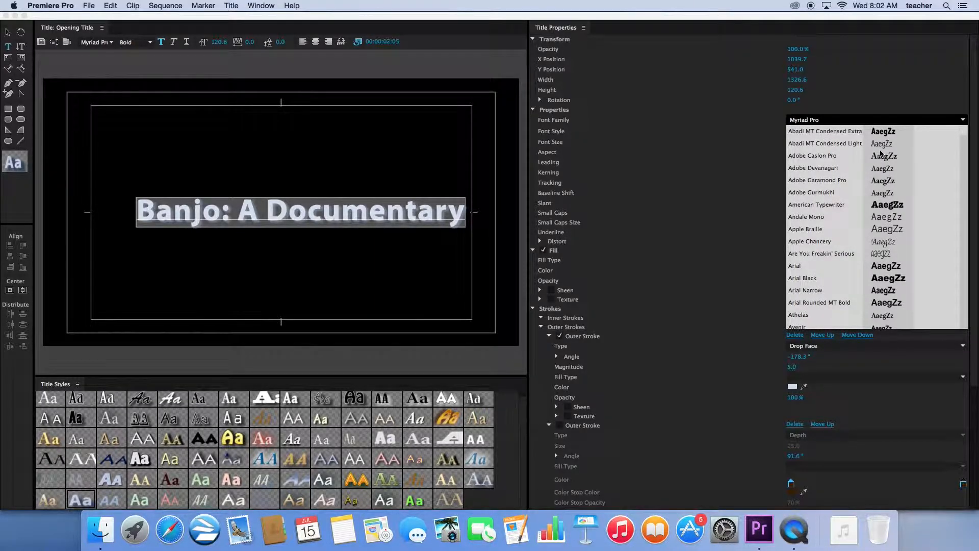
{"action": "left_click", "coordinate": [820, 253]}
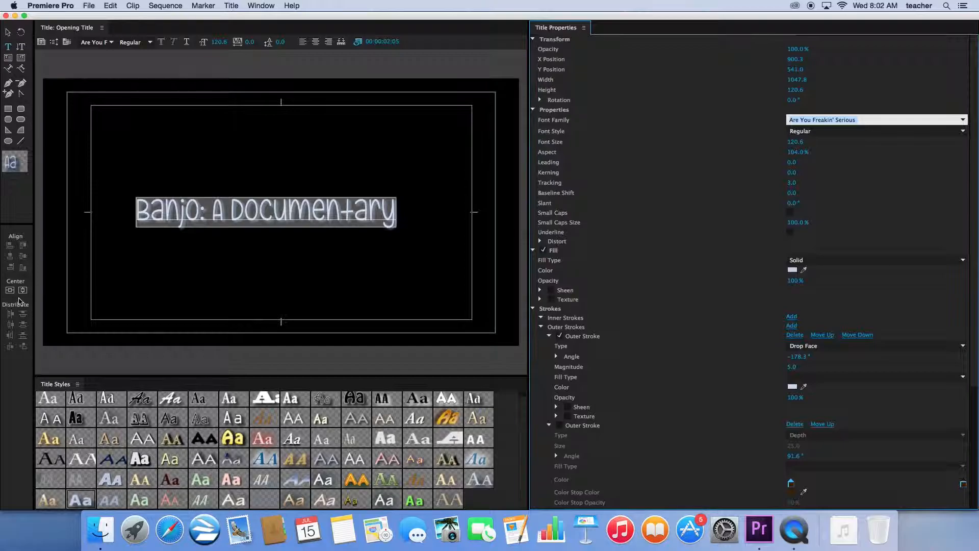
{"action": "left_click", "coordinate": [10, 290]}
{"action": "left_click", "coordinate": [10, 290]}
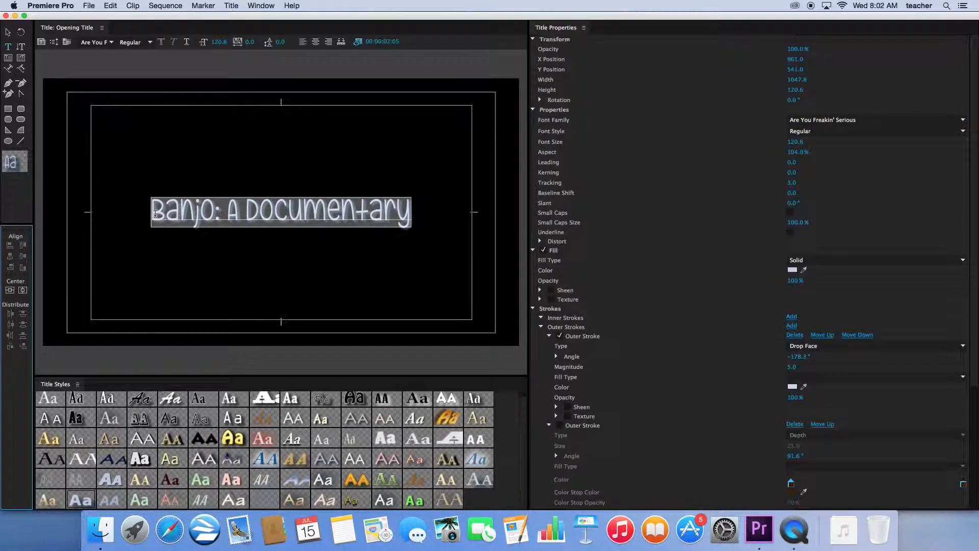
- Insert the graphic IMG_2701.JPG from the Desktop into the title text, directly before the word Banjo
{"action": "left_click", "coordinate": [156, 213]}
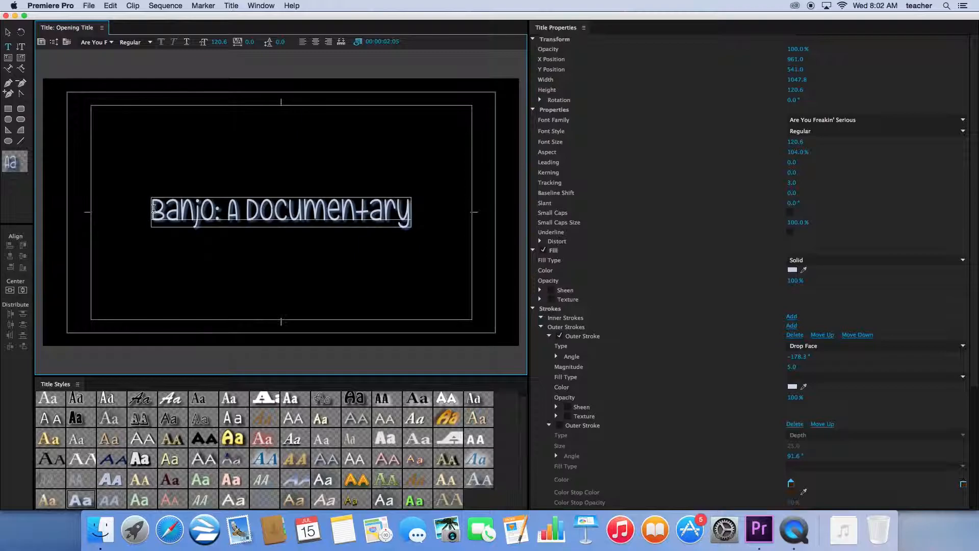
{"action": "right_click", "coordinate": [152, 209]}
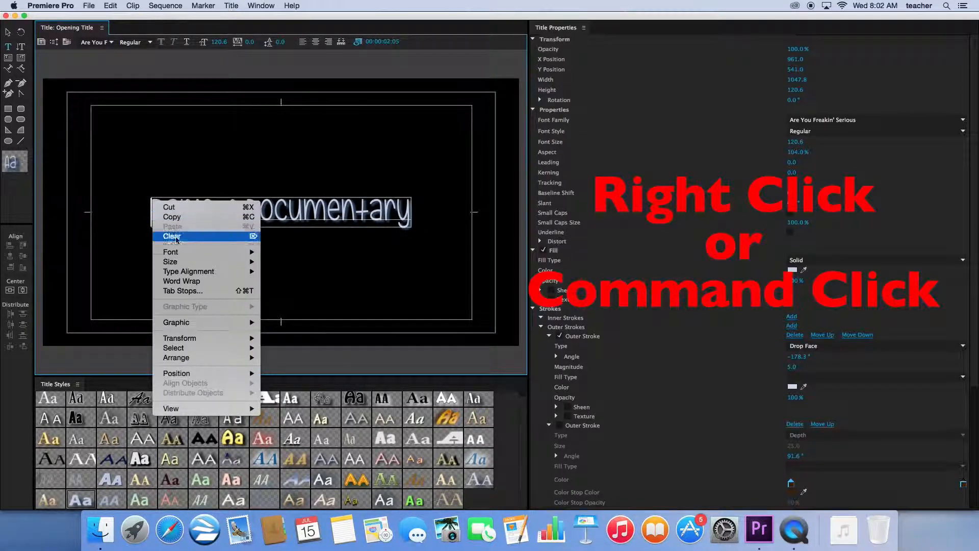
{"action": "mouse_move", "coordinate": [232, 324]}
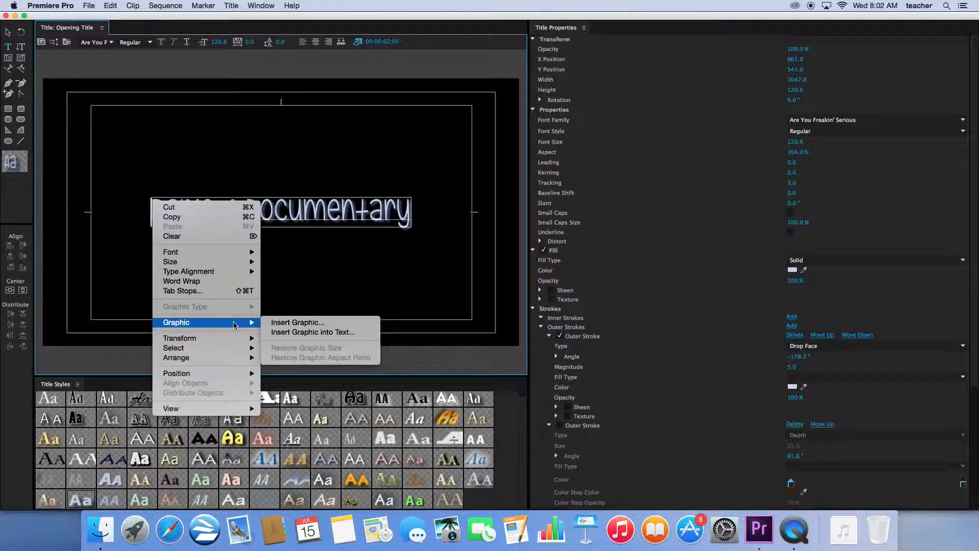
{"action": "left_click", "coordinate": [295, 333]}
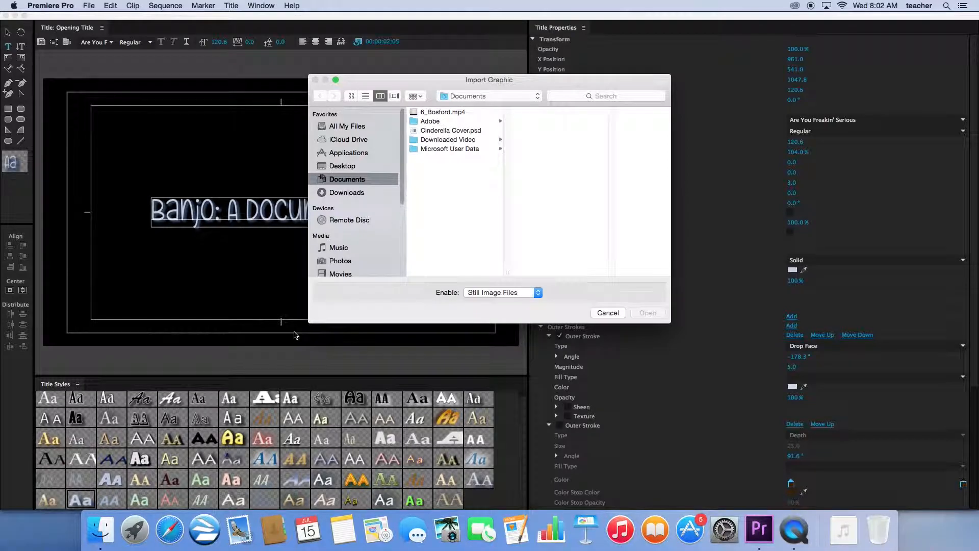
{"action": "left_click", "coordinate": [345, 166]}
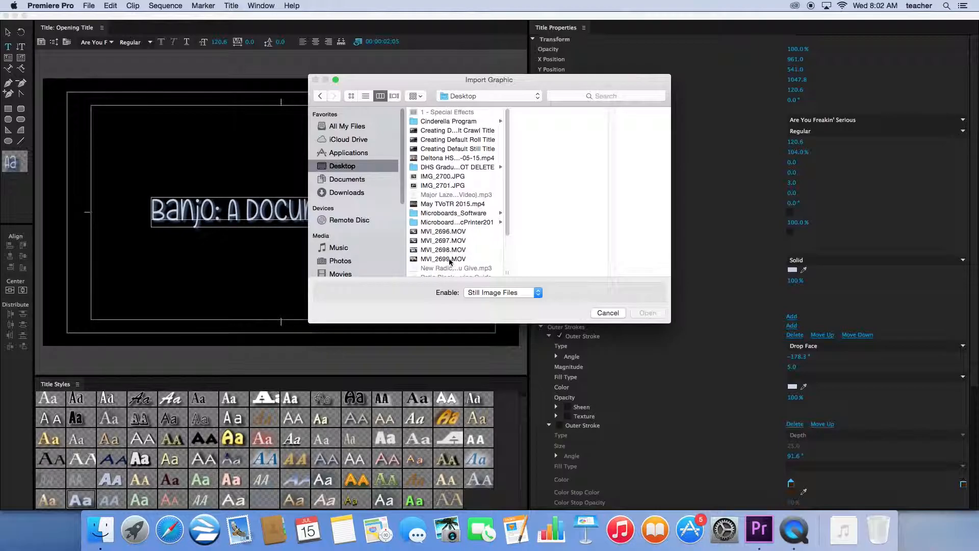
{"action": "scroll", "coordinate": [442, 233], "scroll_direction": "down", "scroll_amount": 3}
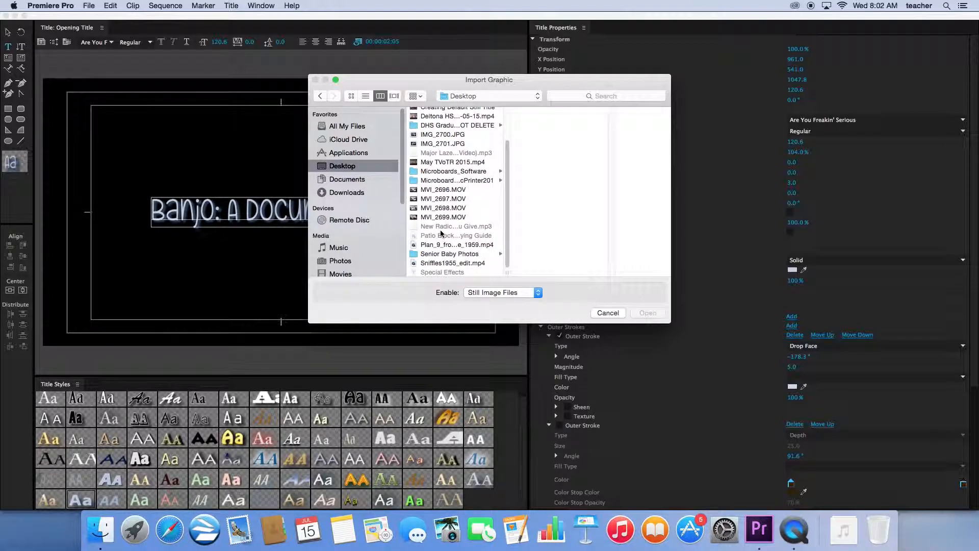
{"action": "scroll", "coordinate": [441, 233], "scroll_direction": "up", "scroll_amount": 3}
{"action": "left_click", "coordinate": [446, 177]}
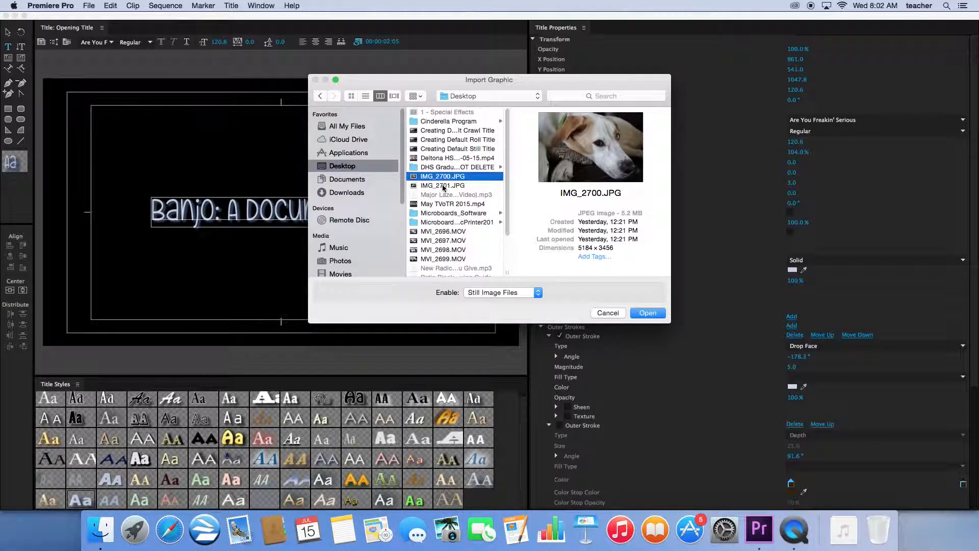
{"action": "left_click", "coordinate": [443, 186]}
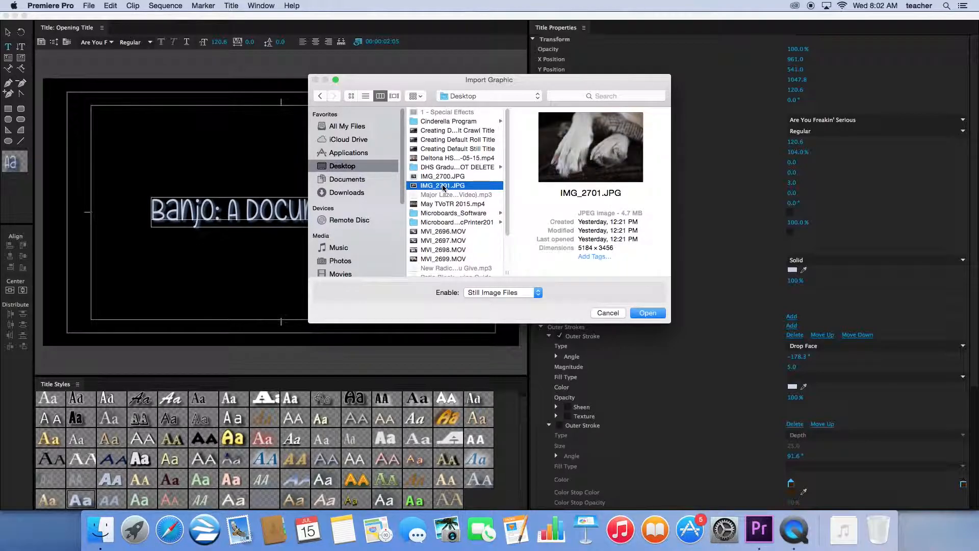
{"action": "left_click", "coordinate": [640, 315]}
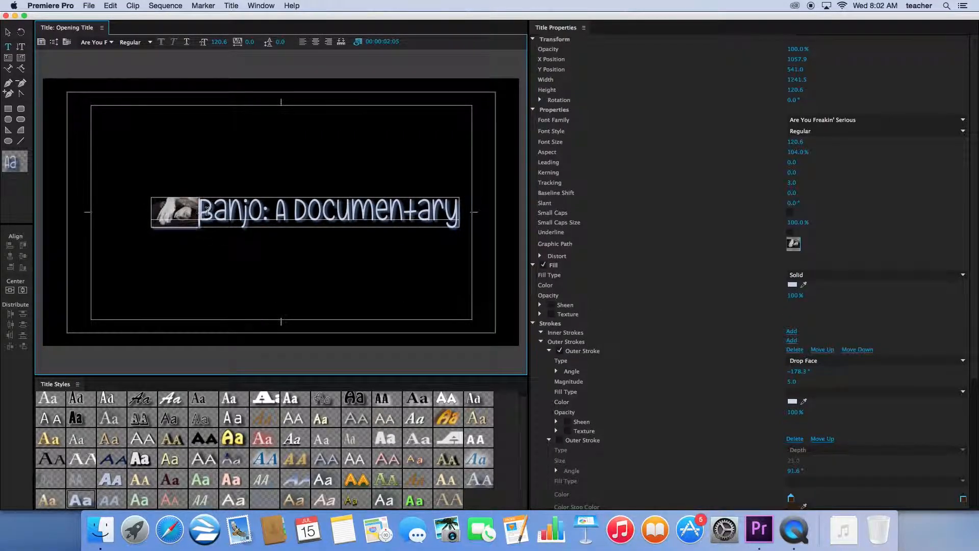
- Center the title with its inline graphic horizontally and vertically, and close the title editor
{"action": "left_click", "coordinate": [9, 291]}
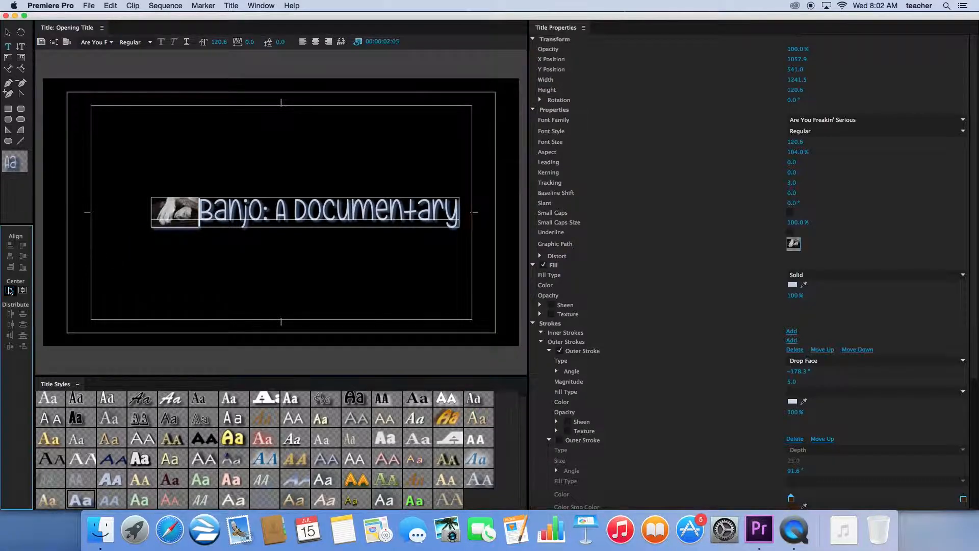
{"action": "left_click", "coordinate": [23, 291]}
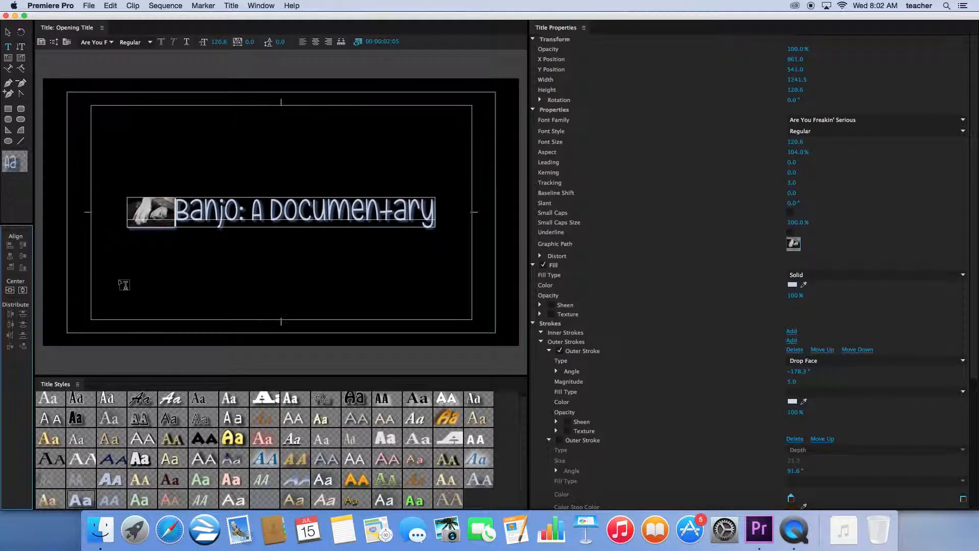
{"action": "left_click", "coordinate": [8, 33]}
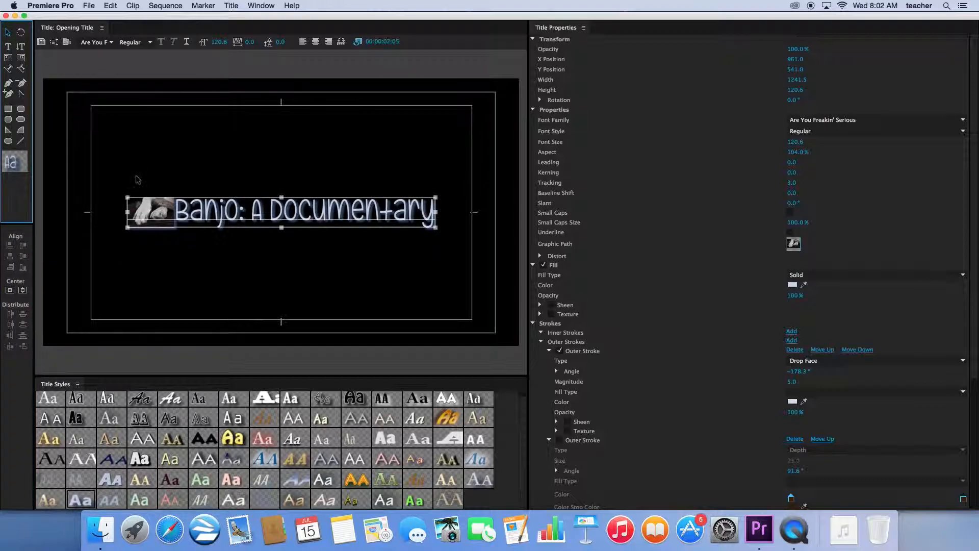
{"action": "left_click", "coordinate": [108, 161]}
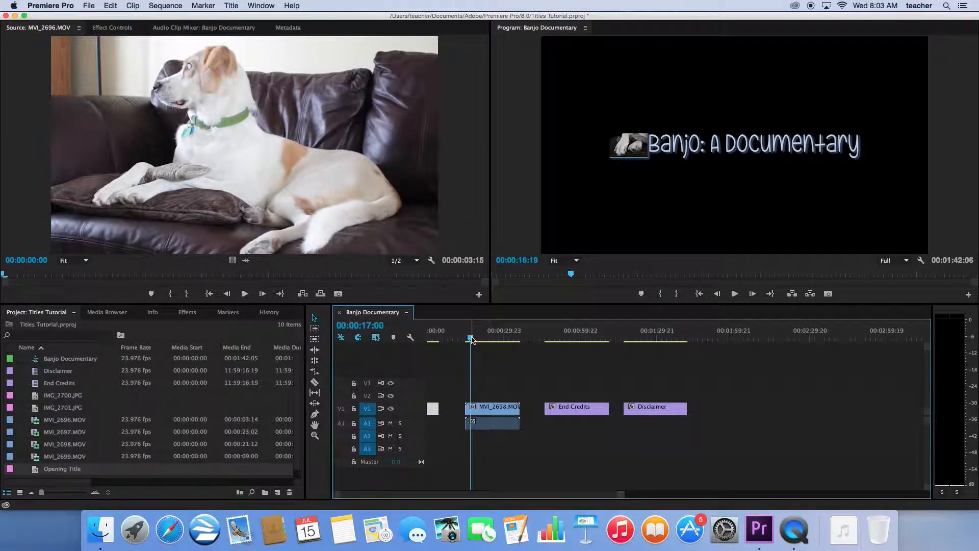
- Create a default still title named "Lower Thirds - Banjo" over the MVI_2698.MOV clip at 00:00:16:19
{"action": "left_click_drag", "start_coordinate": [471, 340], "coordinate": [485, 343]}
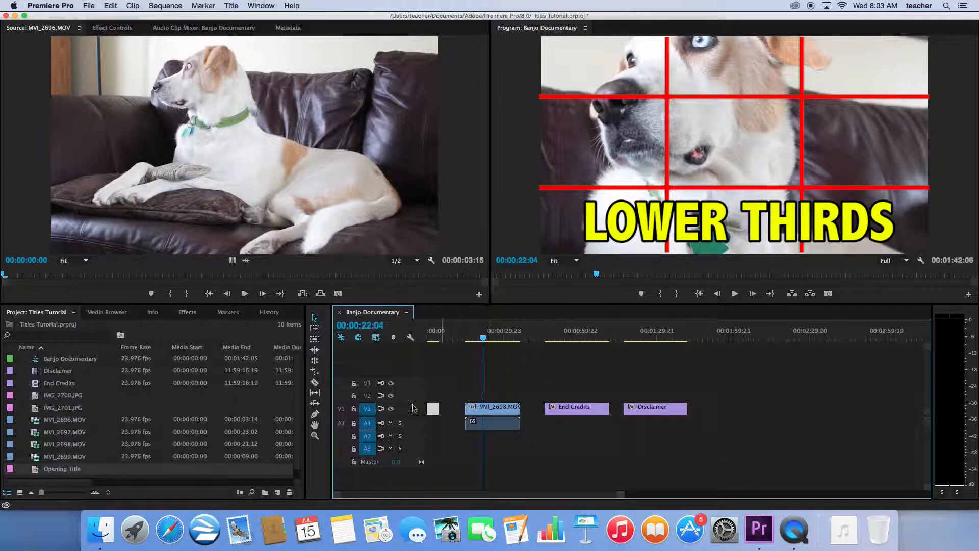
{"action": "left_click_drag", "start_coordinate": [484, 340], "coordinate": [472, 341]}
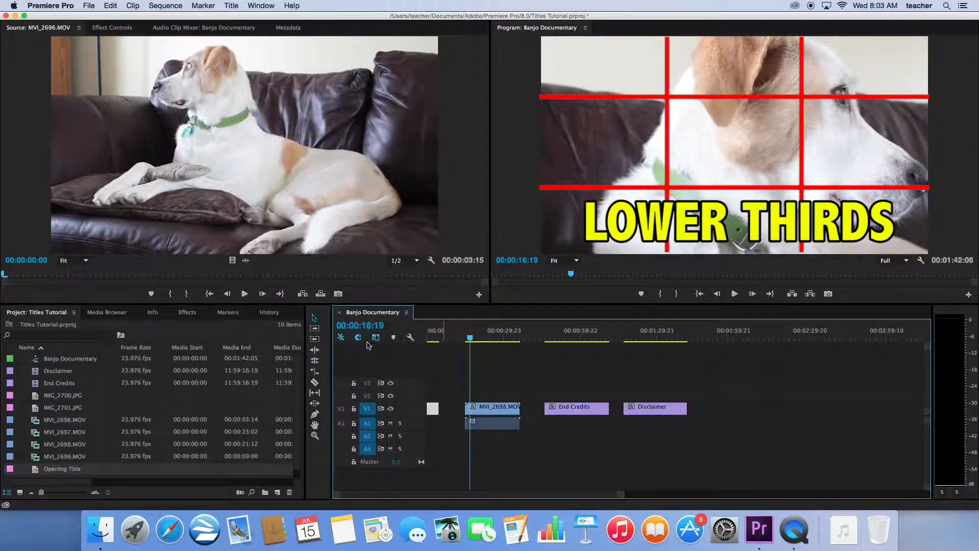
{"action": "left_click", "coordinate": [231, 5]}
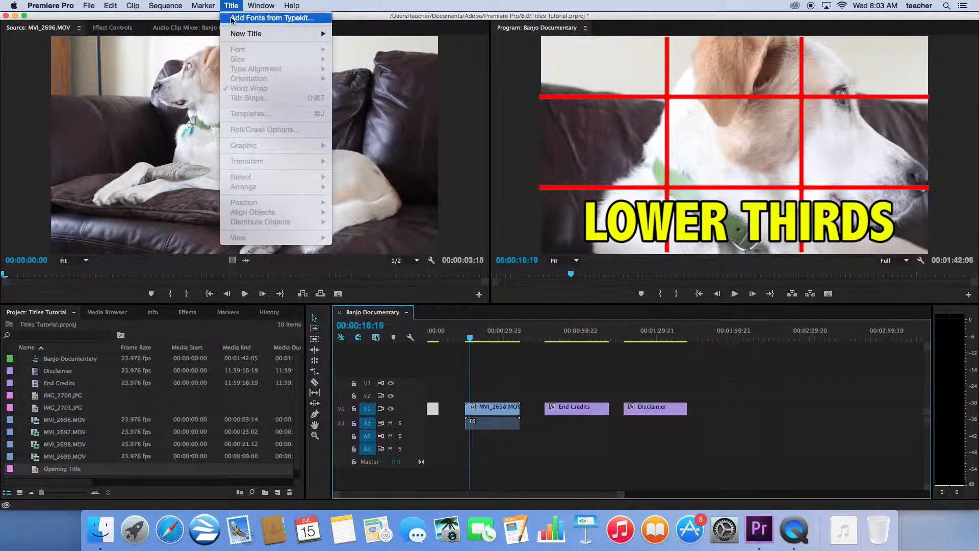
{"action": "mouse_move", "coordinate": [242, 35]}
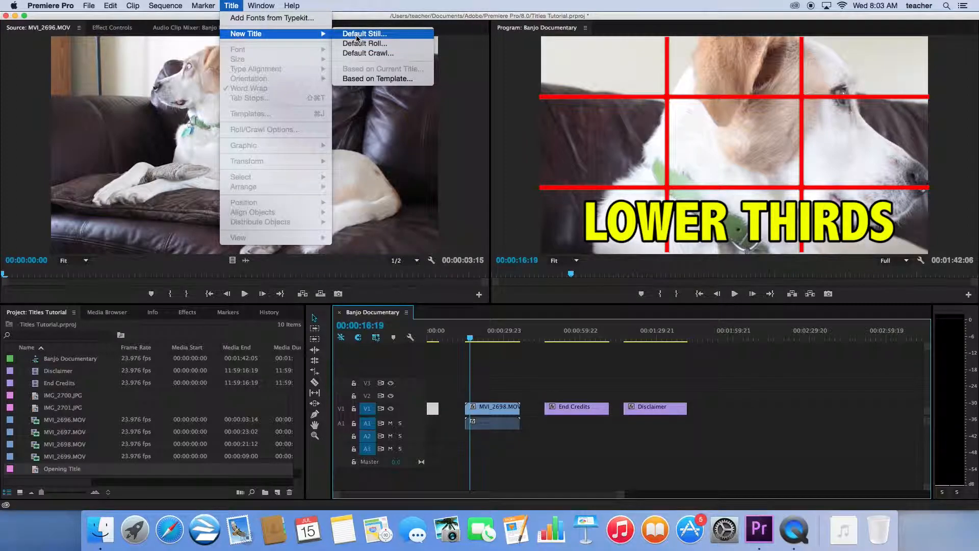
{"action": "left_click", "coordinate": [364, 33]}
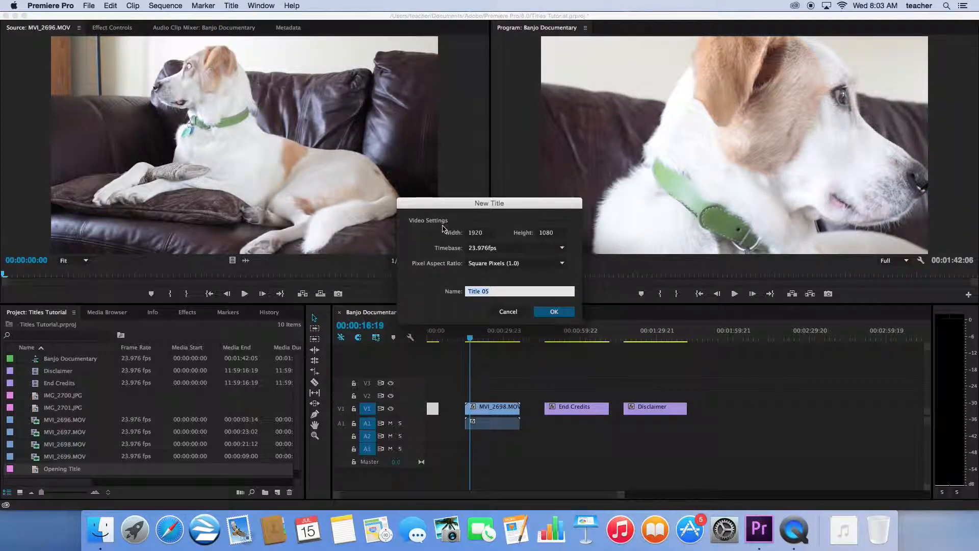
{"action": "type", "text": "B"}
{"action": "key", "text": "BackSpace"}
{"action": "type", "text": "Low"}
{"action": "type", "text": "er Thirds - Banjo"}
{"action": "key", "text": "Return"}
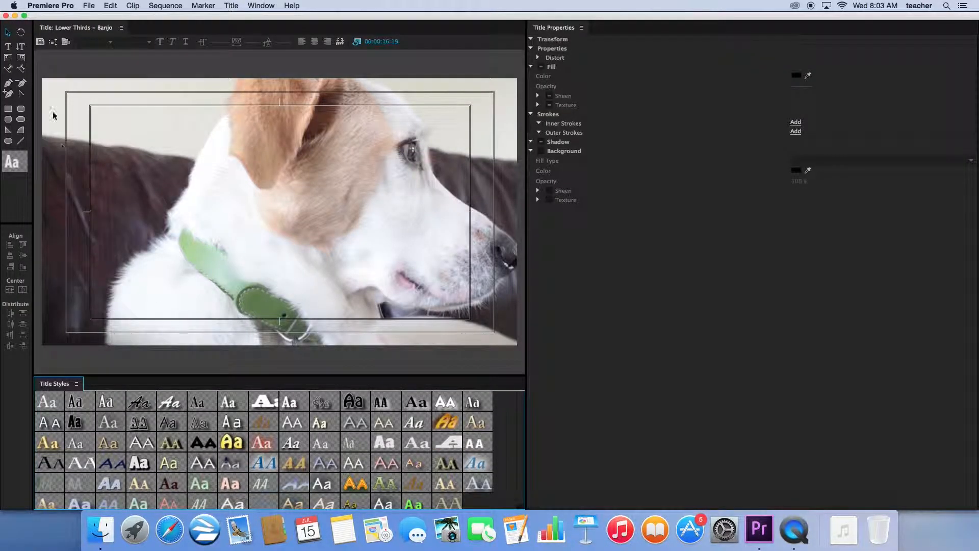
- Add the text "Banjo" over the lower part of the dog image and apply the black Birch Std style with a white edge stroke
{"action": "left_click", "coordinate": [8, 47]}
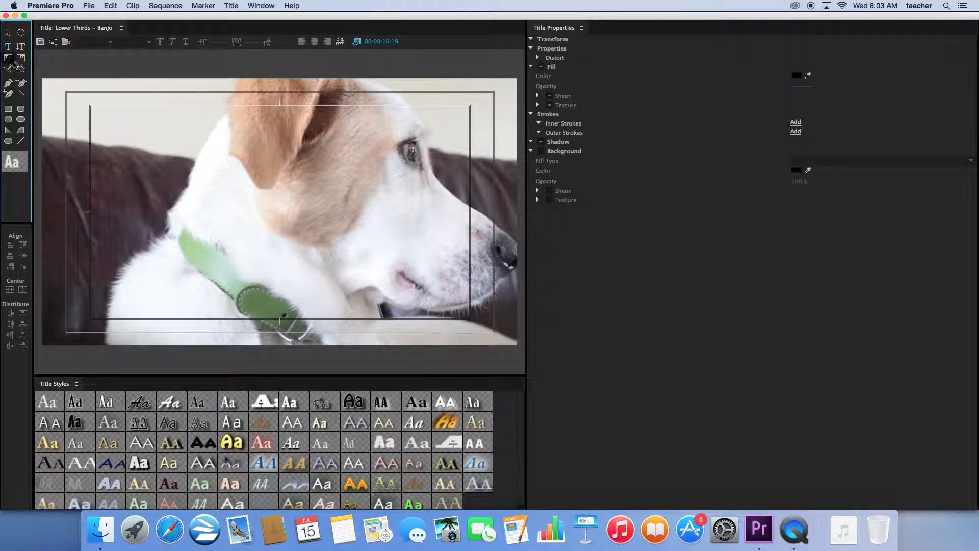
{"action": "left_click", "coordinate": [145, 283]}
{"action": "type", "text": "Banjo"}
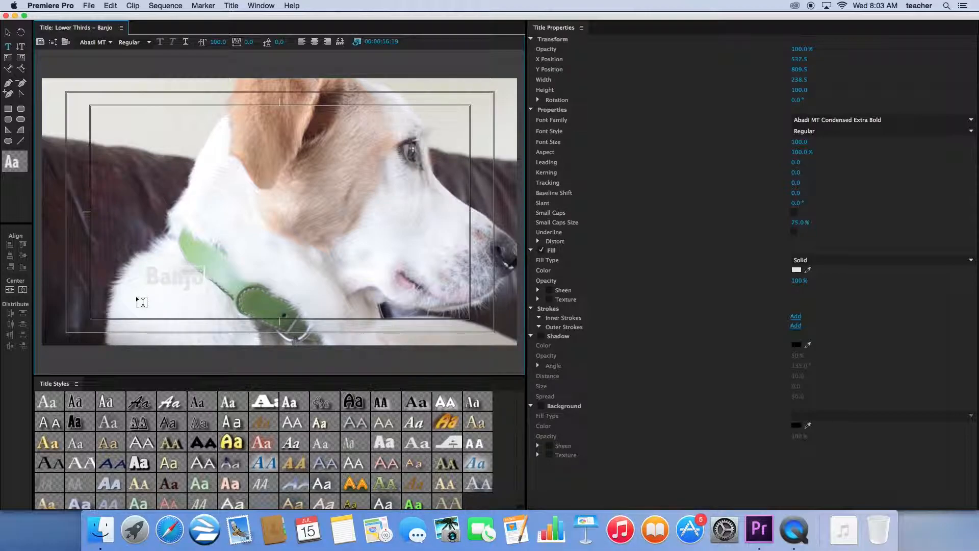
{"action": "left_click", "coordinate": [72, 404]}
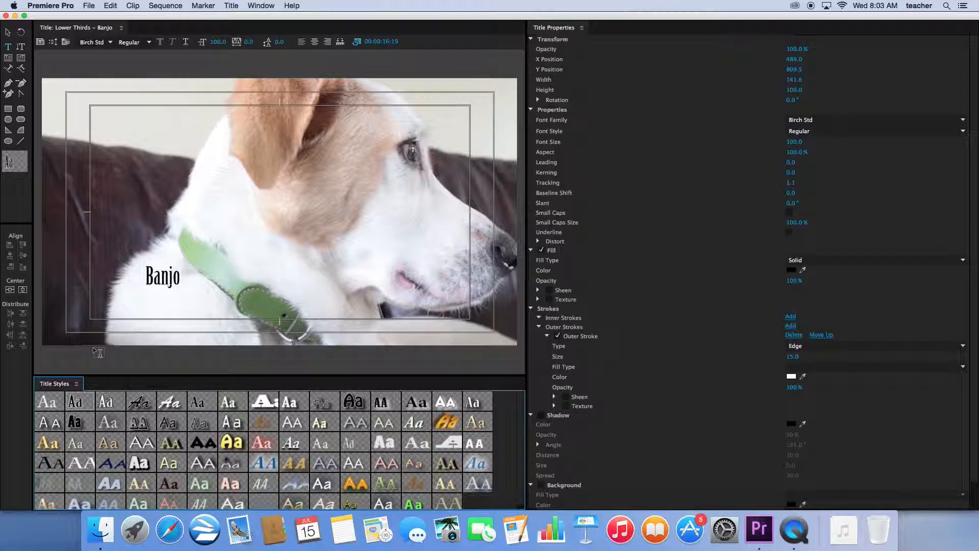
- Add a second line reading "A Dog" below "Banjo" in the same text object
{"action": "left_click", "coordinate": [166, 278]}
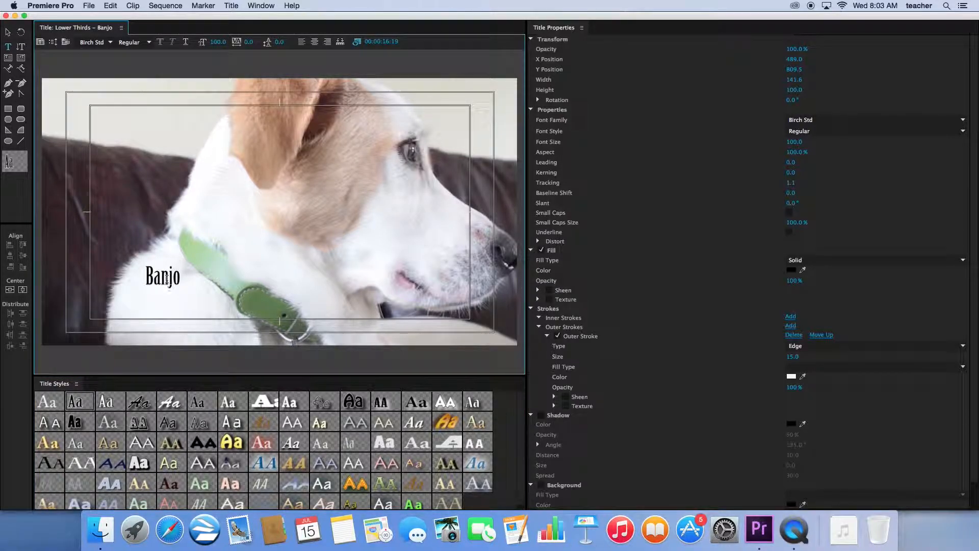
{"action": "key", "text": "Return"}
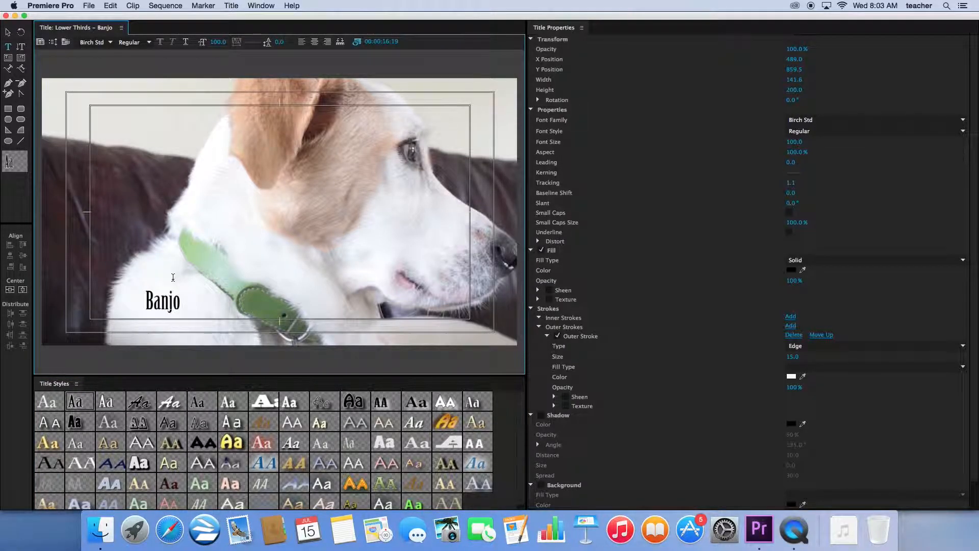
{"action": "key", "text": "BackSpace"}
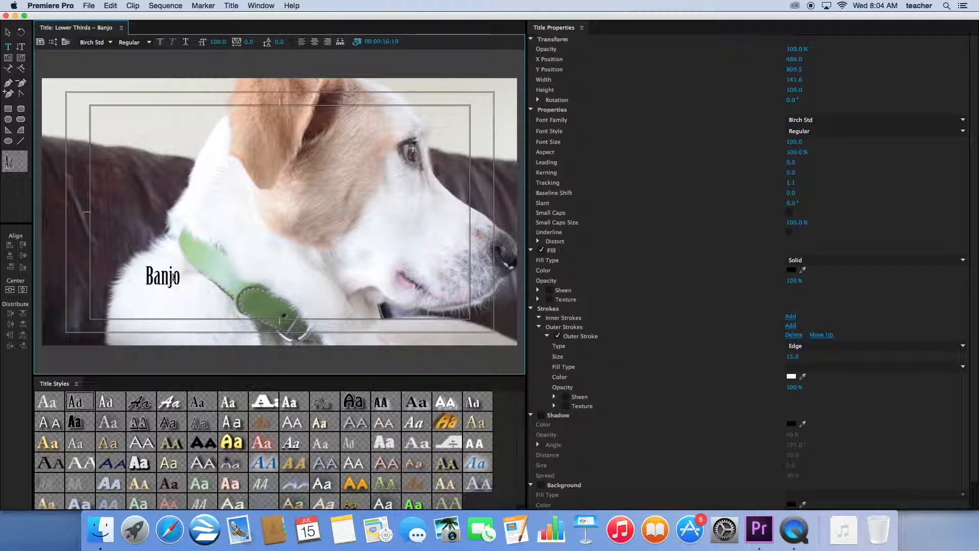
{"action": "key", "text": "Return"}
{"action": "type", "text": "A Dog"}
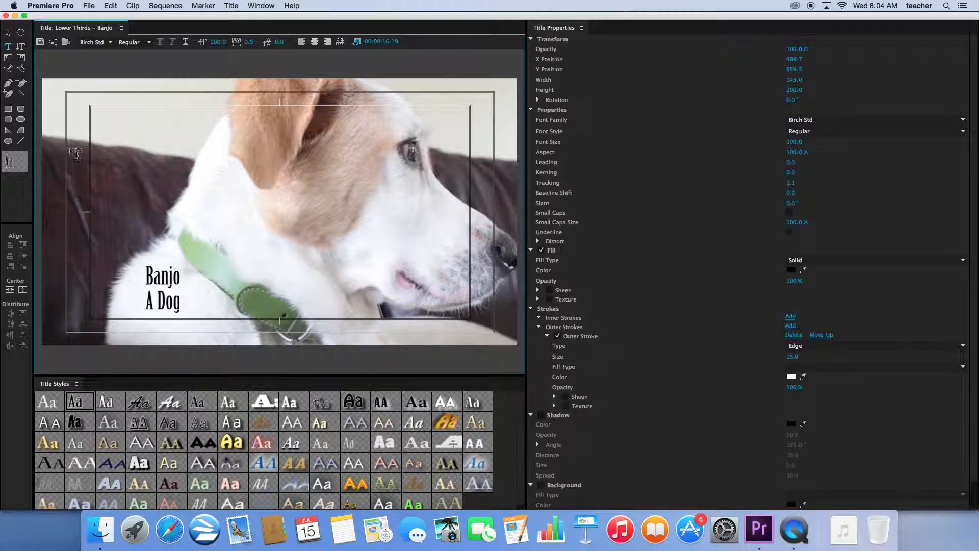
- Stretch the two-line text to about 452 wide, shift it to the lower-left corner of the title-safe area, and close the title editor
{"action": "left_click", "coordinate": [7, 32]}
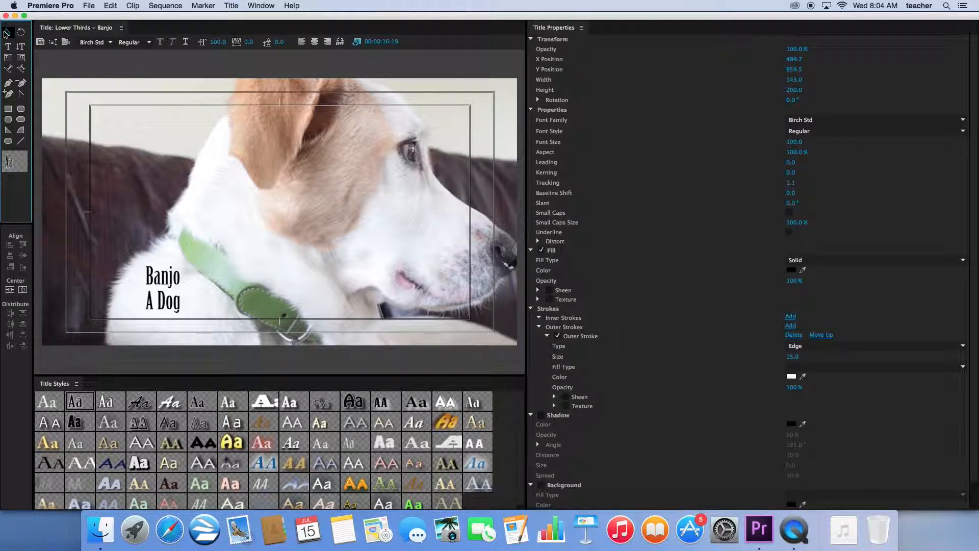
{"action": "left_click_drag", "start_coordinate": [173, 288], "coordinate": [220, 291]}
{"action": "left_click_drag", "start_coordinate": [160, 295], "coordinate": [154, 296]}
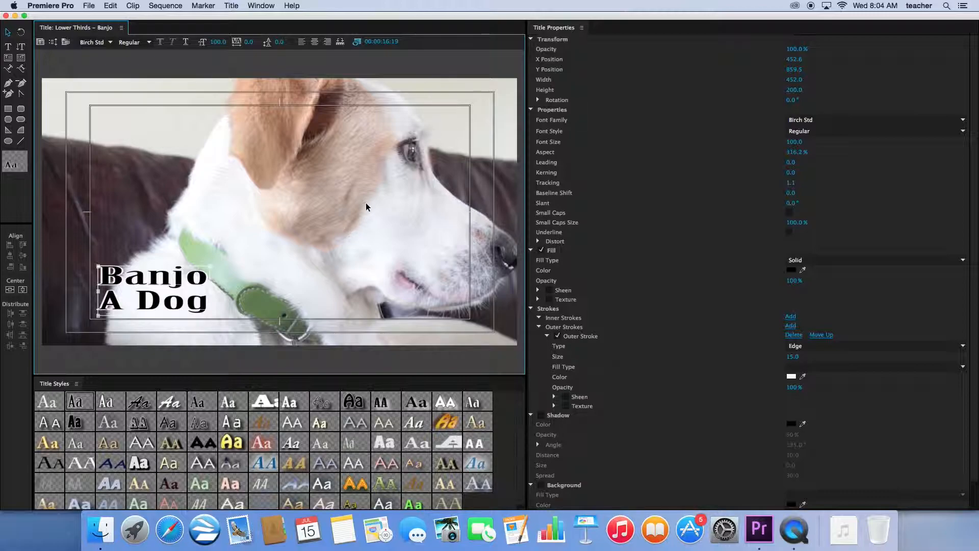
{"action": "left_click", "coordinate": [6, 15]}
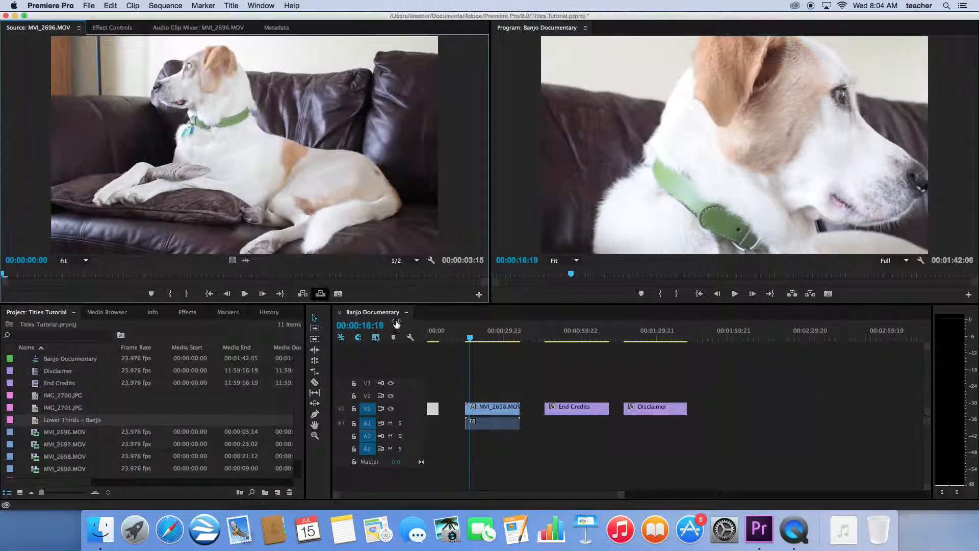
- Place the Lower Thirds - Banjo title on V2 over the full MVI_2698.MOV clip and scrub through to 00:00:30:23 to preview it
{"action": "left_click_drag", "start_coordinate": [51, 419], "coordinate": [519, 396]}
{"action": "left_click", "coordinate": [466, 341]}
{"action": "left_click_drag", "start_coordinate": [466, 341], "coordinate": [506, 346]}
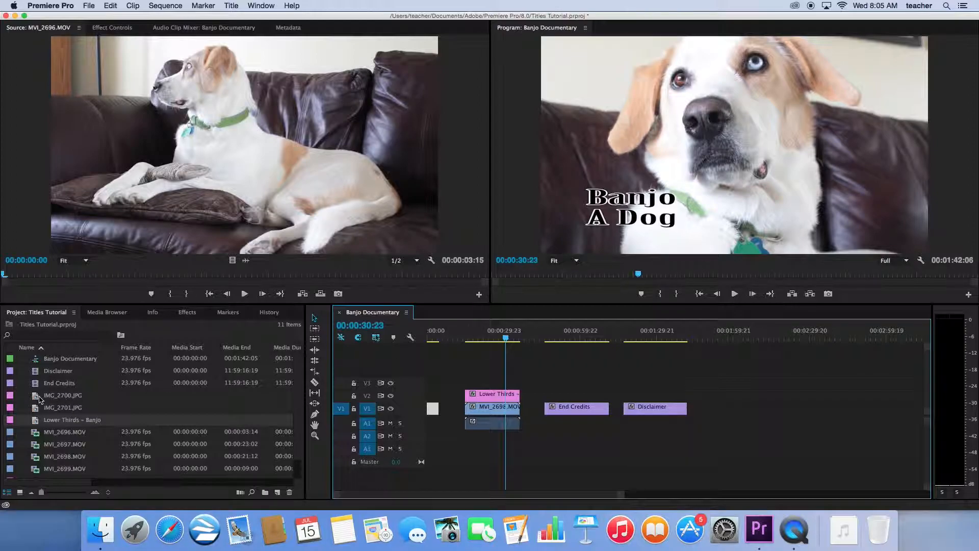
- Place IMG_2700.JPG on V1 in the empty area after the Disclaimer clip and show its frame at 00:02:05:02
{"action": "left_click_drag", "start_coordinate": [33, 398], "coordinate": [748, 414]}
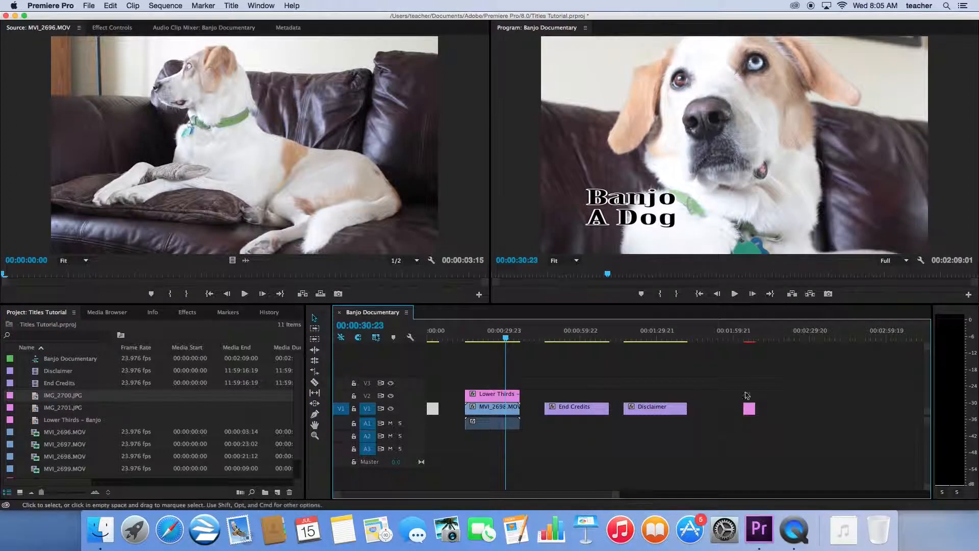
{"action": "left_click", "coordinate": [748, 338]}
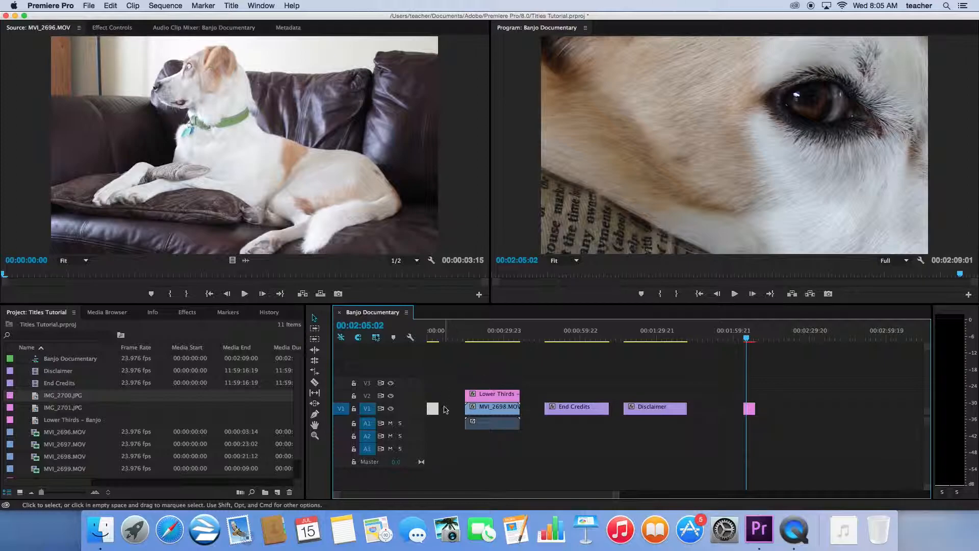
- Delete the inserted graphic from the Opening Title text, center the remaining text horizontally, and close the title editor
{"action": "scroll", "coordinate": [104, 441], "scroll_direction": "down", "scroll_amount": 1}
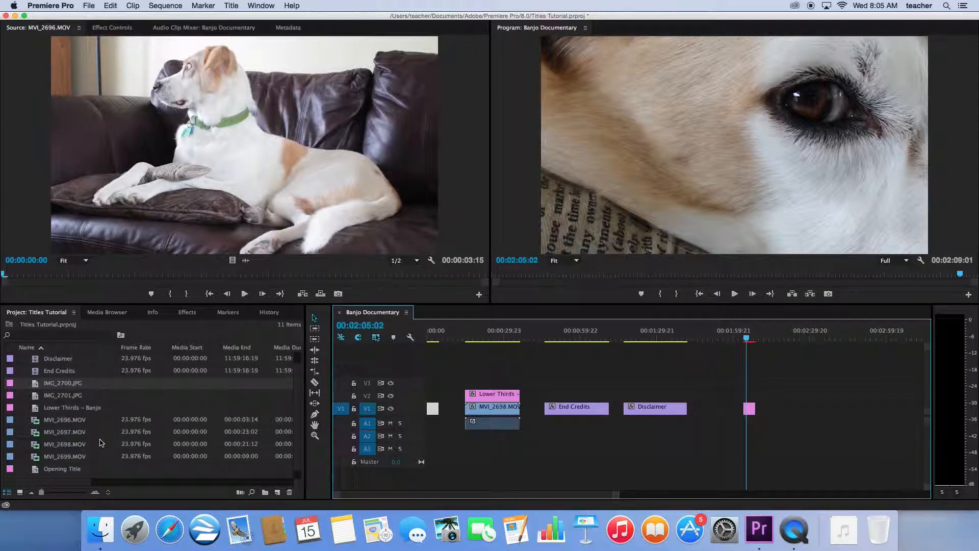
{"action": "double_click", "coordinate": [53, 470]}
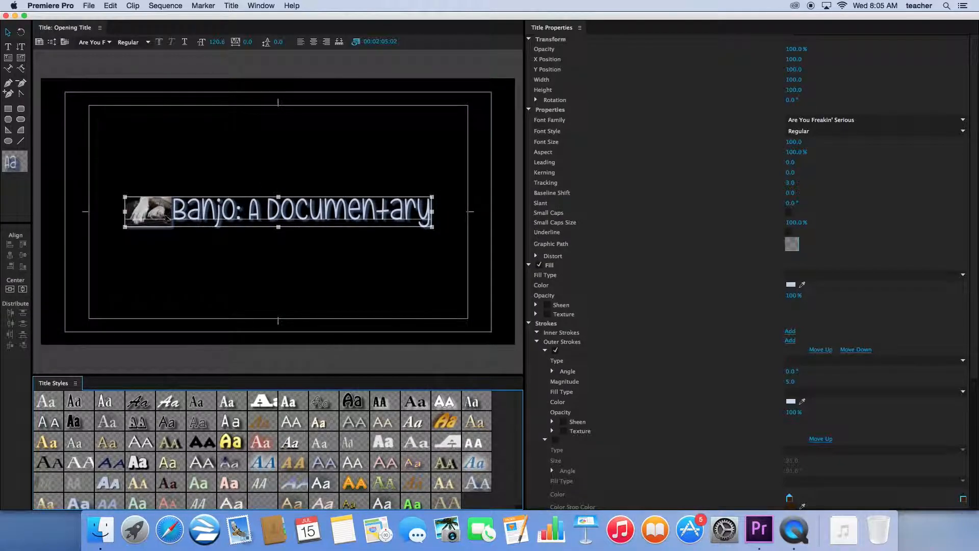
{"action": "left_click", "coordinate": [8, 47]}
{"action": "left_click", "coordinate": [170, 216]}
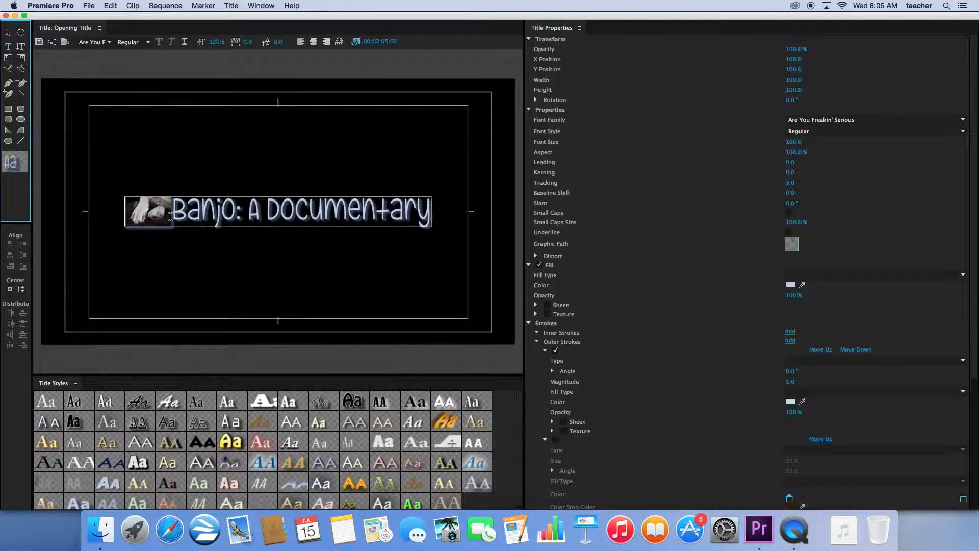
{"action": "key", "text": "BackSpace"}
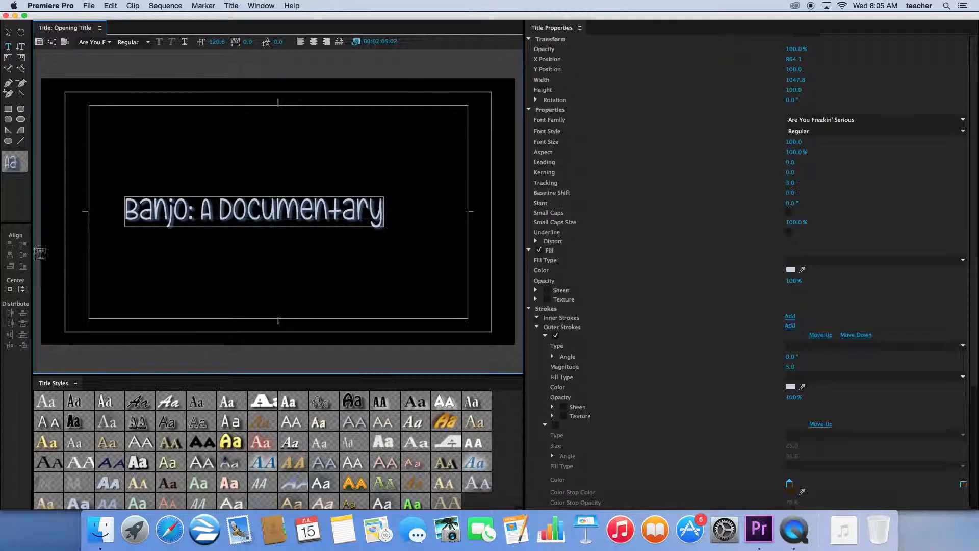
{"action": "left_click", "coordinate": [9, 289]}
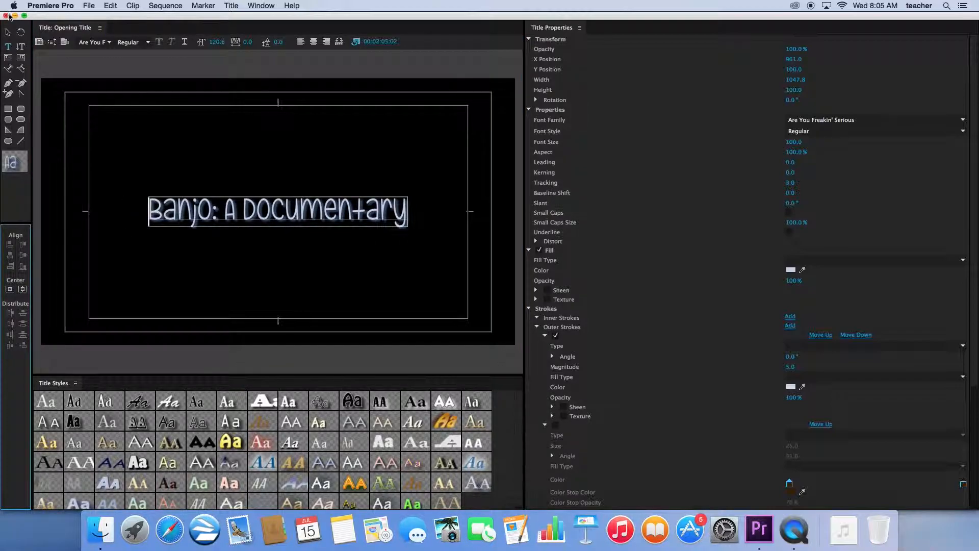
{"action": "left_click", "coordinate": [6, 16]}
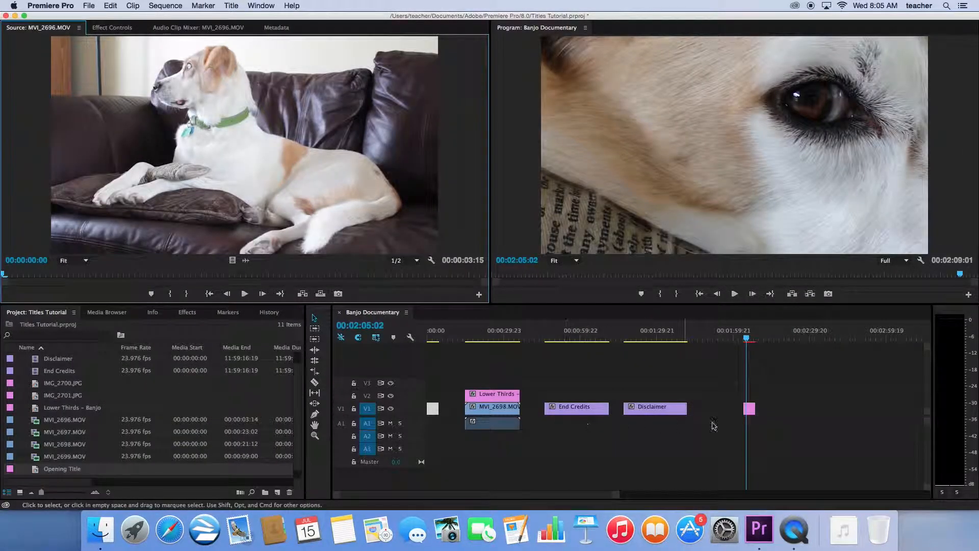
- Raise the Opening Title clip to V2, put the IMG_2700.JPG clip beneath it on V1, and set the playhead to 00:00:02:00
{"action": "left_click_drag", "start_coordinate": [433, 408], "coordinate": [433, 396]}
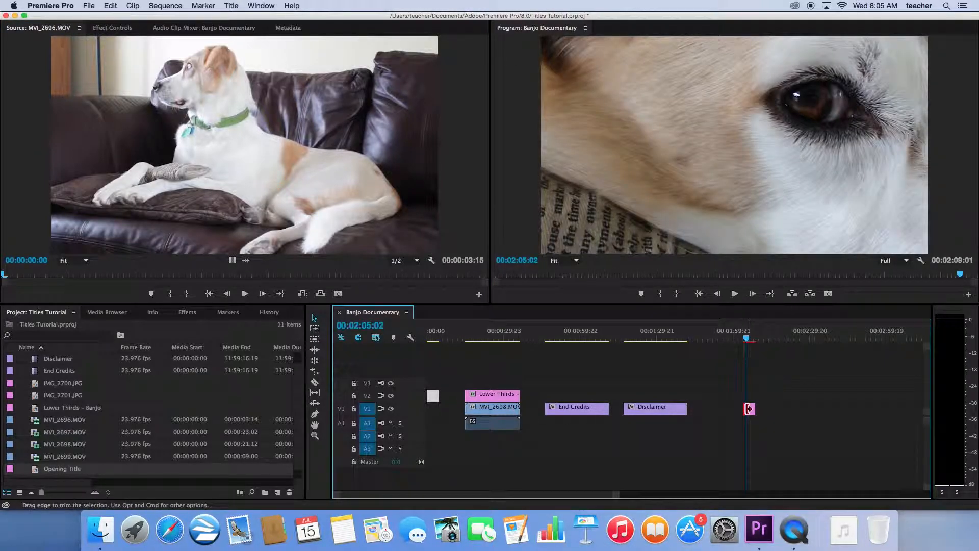
{"action": "left_click_drag", "start_coordinate": [748, 408], "coordinate": [435, 411]}
{"action": "left_click", "coordinate": [431, 339]}
{"action": "left_click_drag", "start_coordinate": [431, 339], "coordinate": [432, 338]}
- Turn off the Opening Title's black background so the image shows behind the text, and close the title editor
{"action": "double_click", "coordinate": [433, 397]}
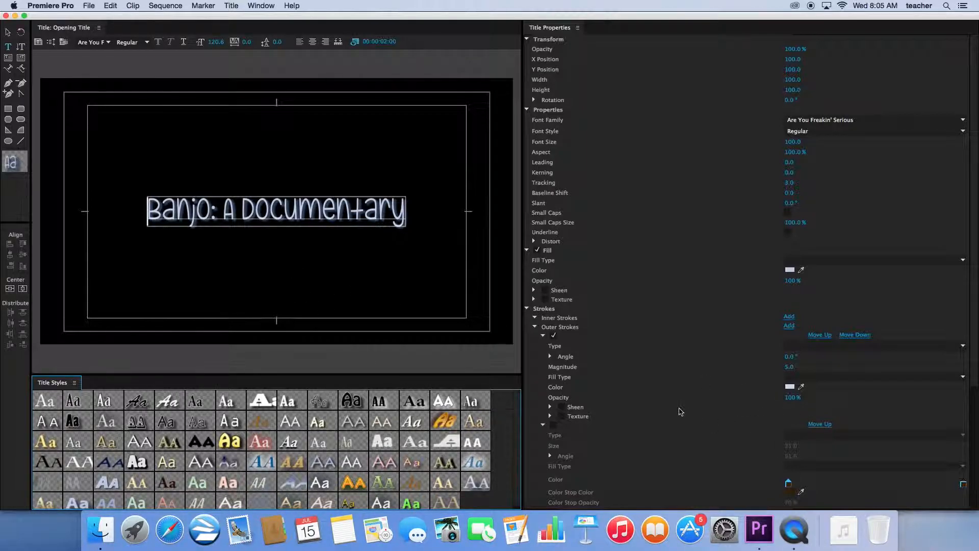
{"action": "scroll", "coordinate": [722, 424], "scroll_direction": "down", "scroll_amount": 5}
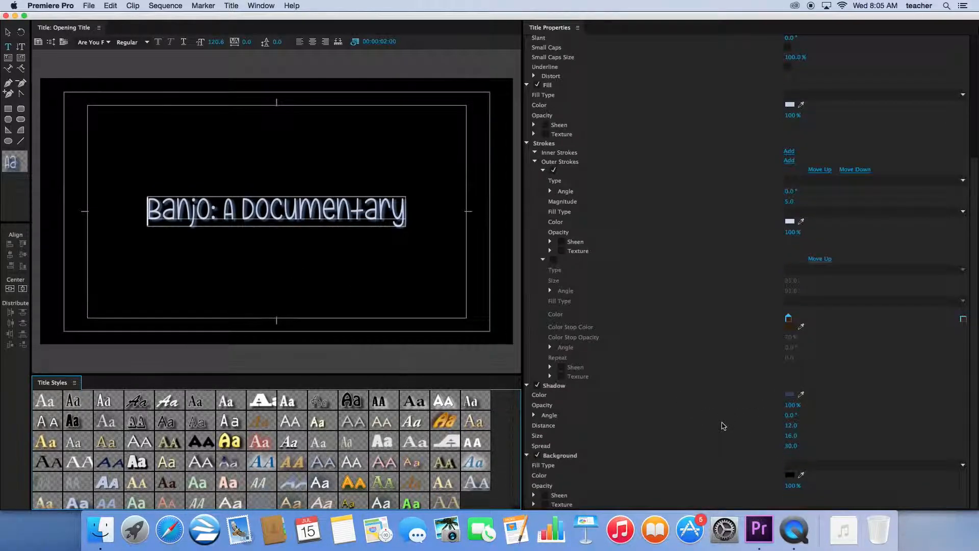
{"action": "left_click", "coordinate": [536, 455]}
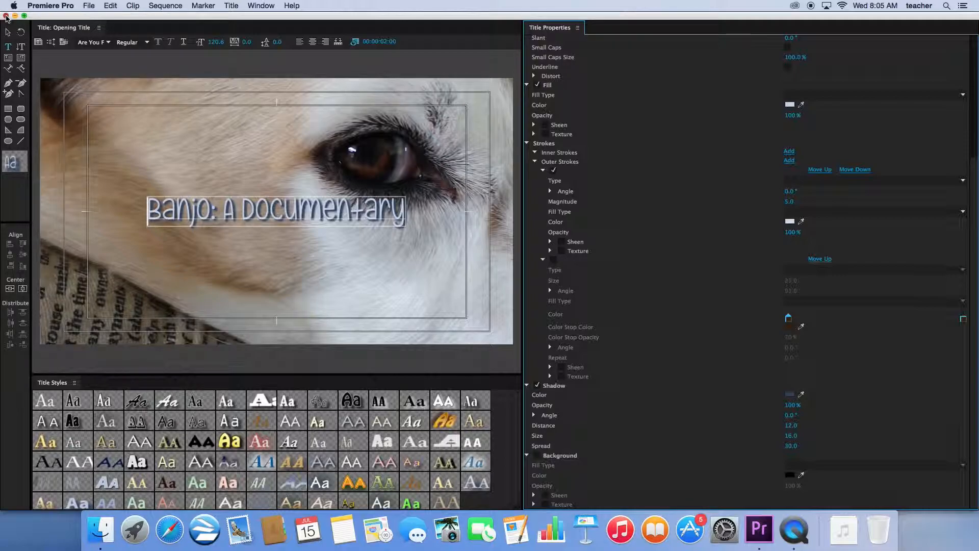
{"action": "left_click", "coordinate": [6, 15]}
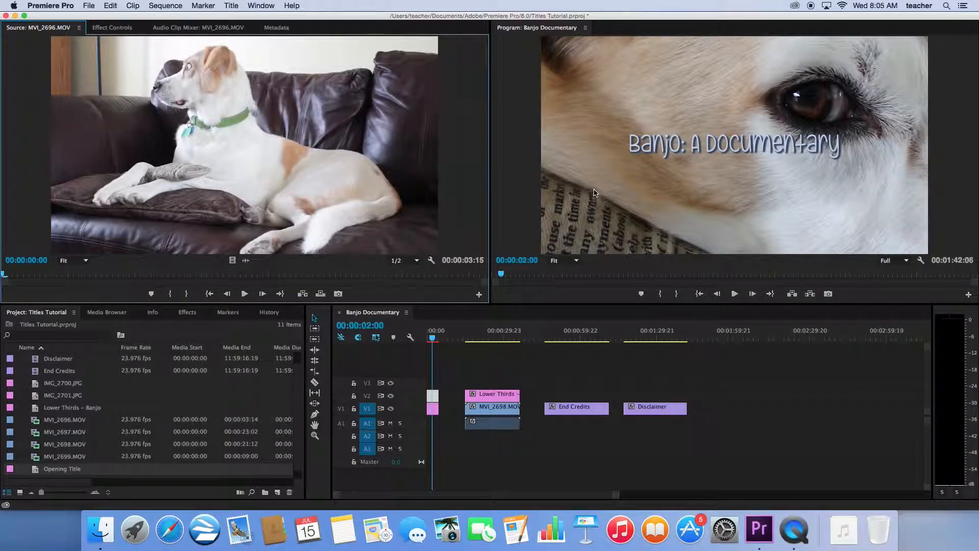
- Reposition the Opening Title text lower and further left, at about X 793, Y 682, close the title editor, and save the project
{"action": "double_click", "coordinate": [432, 395]}
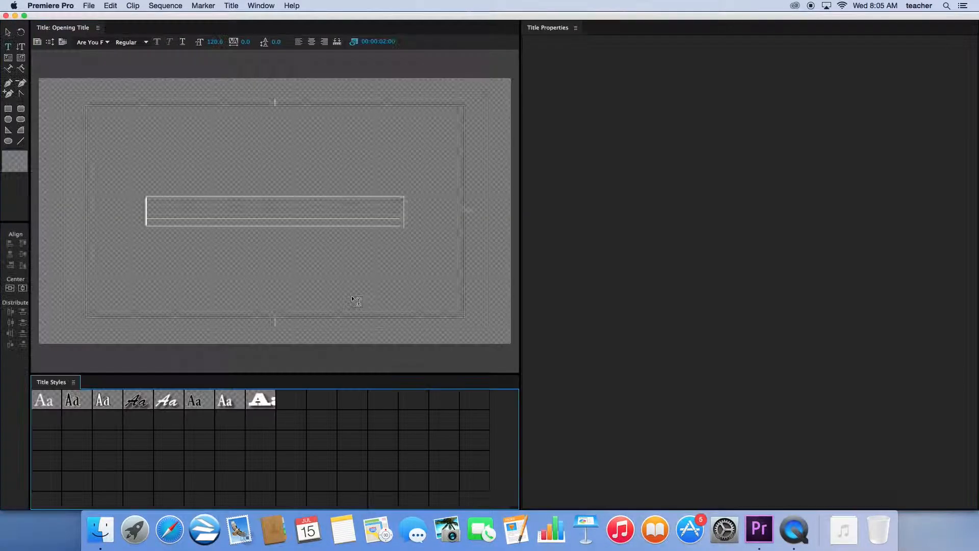
{"action": "left_click", "coordinate": [9, 35]}
{"action": "left_click_drag", "start_coordinate": [179, 216], "coordinate": [143, 251]}
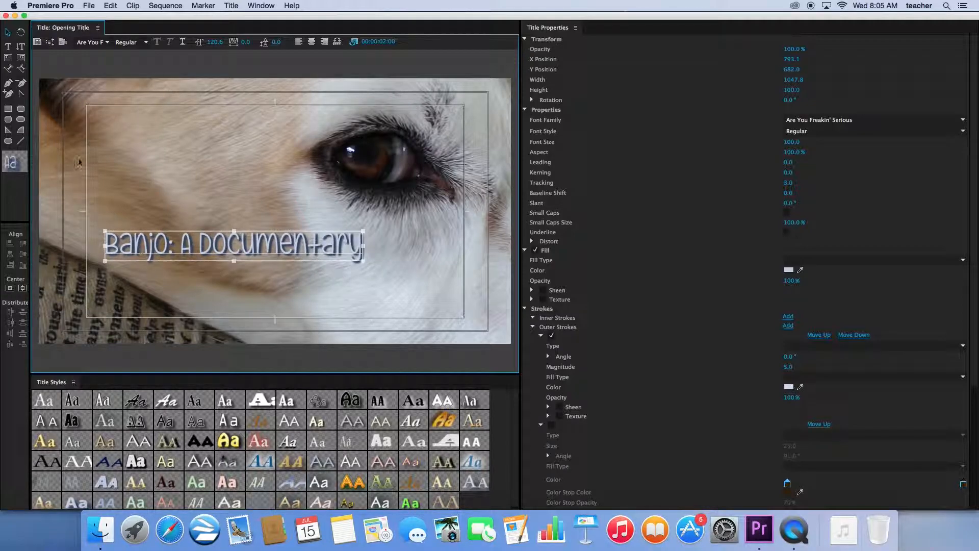
{"action": "left_click", "coordinate": [5, 16]}
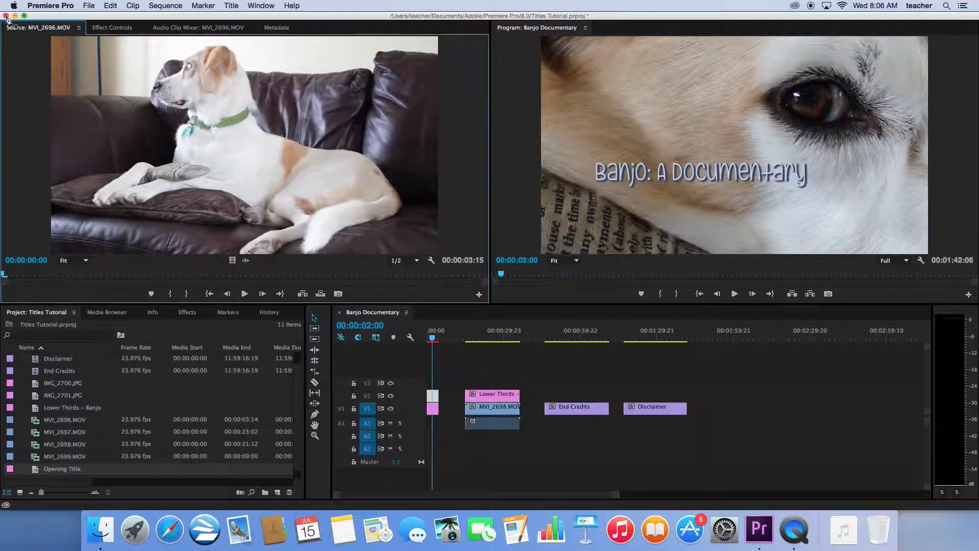
{"action": "left_click", "coordinate": [469, 369]}
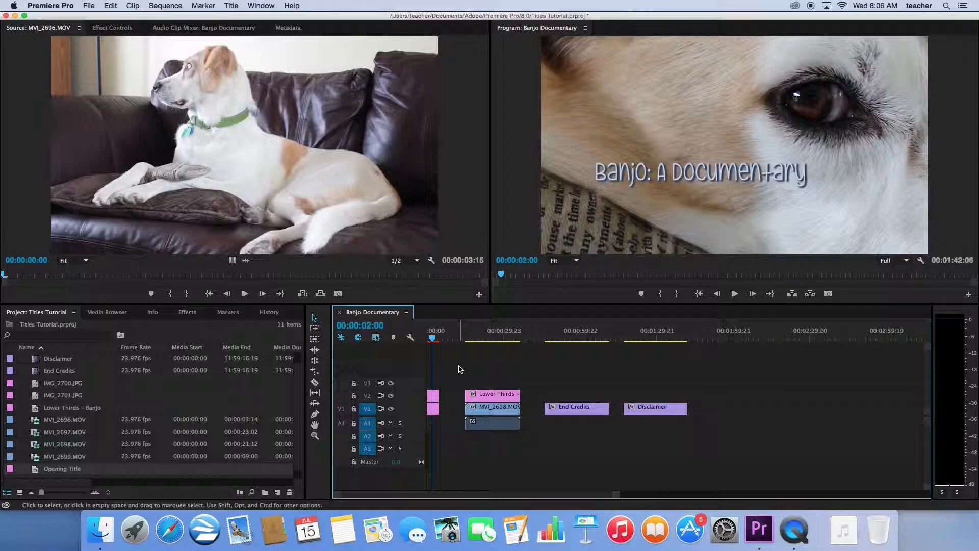
{"action": "key", "text": "super+s"}
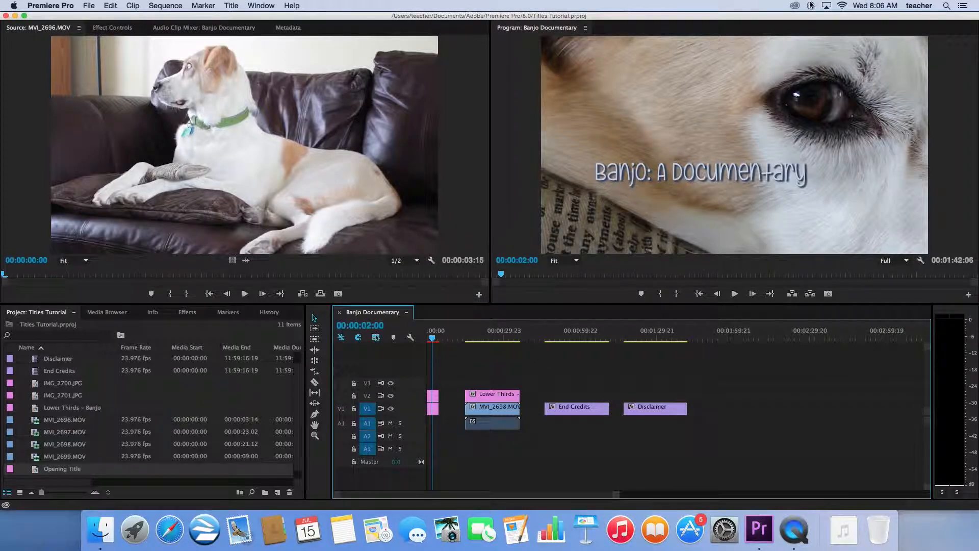